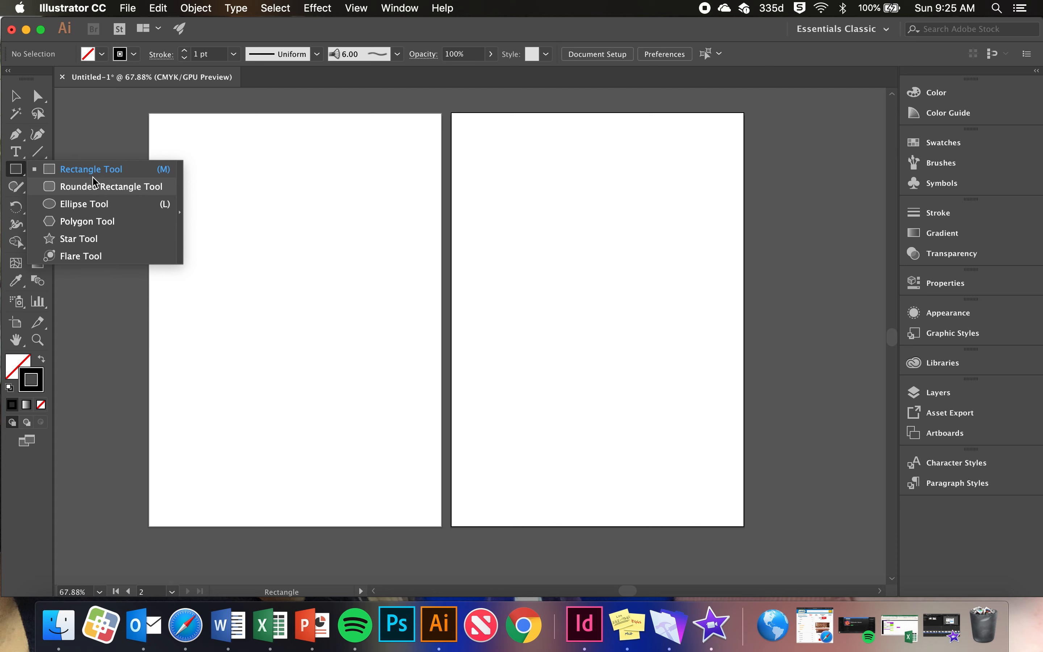
Draw a rectangle about 70 mm tall in the upper part of the first artboard and a circle about 87 mm wide overlapping its lower-right corner
{"action": "left_click_drag", "start_coordinate": [189, 163], "coordinate": [317, 260]}
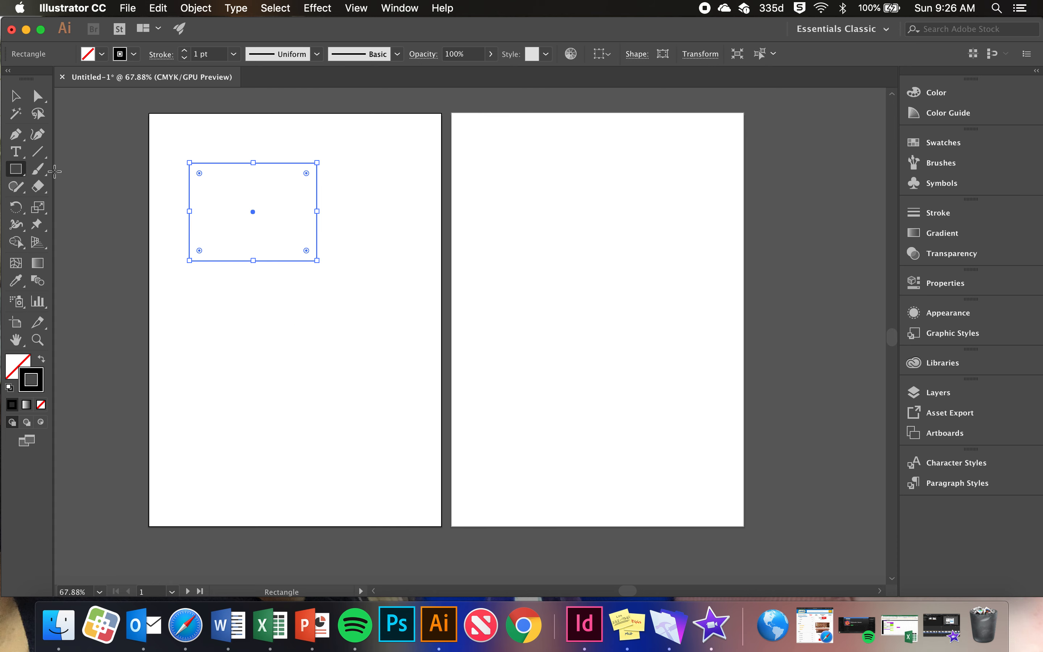
{"action": "left_click_drag", "start_coordinate": [25, 177], "coordinate": [70, 204]}
{"action": "left_click_drag", "start_coordinate": [274, 219], "coordinate": [395, 339]}
{"action": "key", "text": "v"}
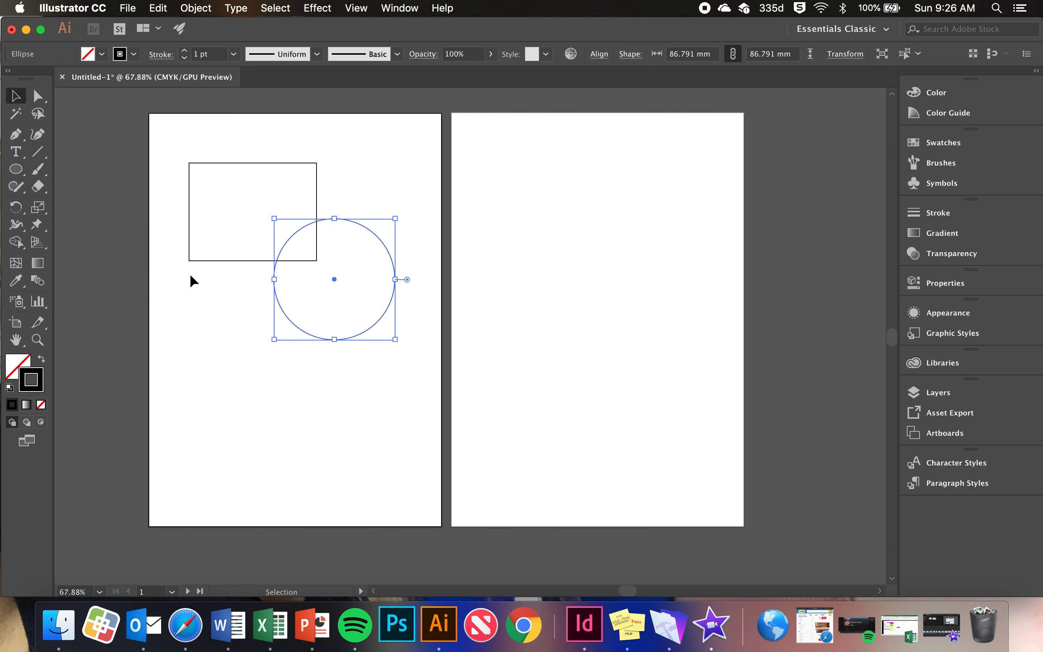
Draw an ellipse about 128 by 121 mm low on the first artboard, and create an exact 50 by 50 mm circle above-left of it
{"action": "left_click", "coordinate": [16, 169]}
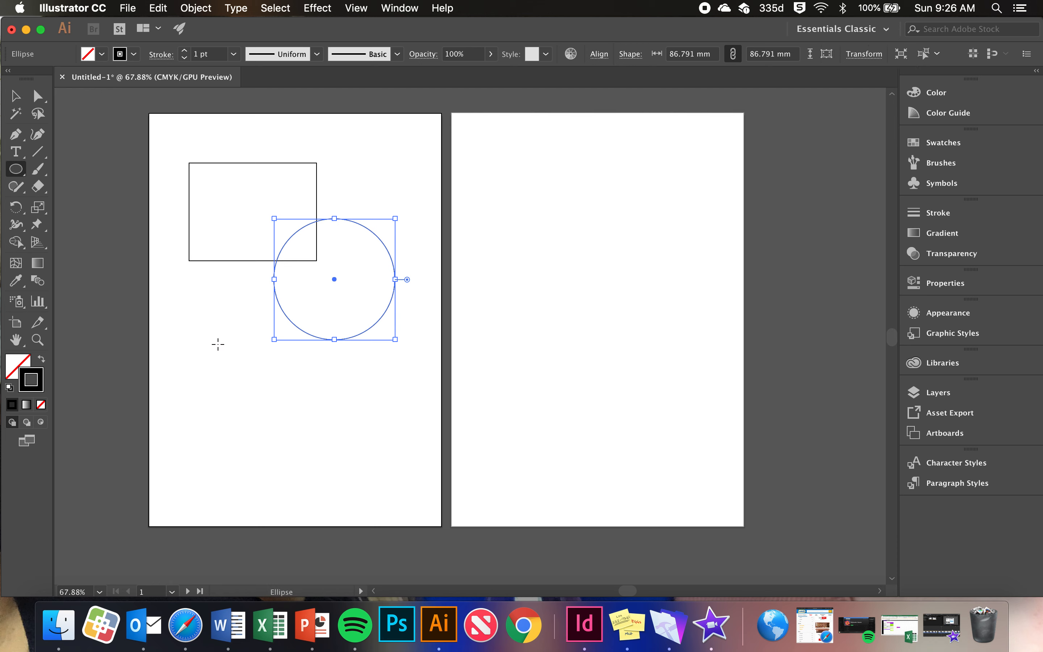
{"action": "left_click_drag", "start_coordinate": [185, 315], "coordinate": [363, 483]}
{"action": "left_click", "coordinate": [177, 280]}
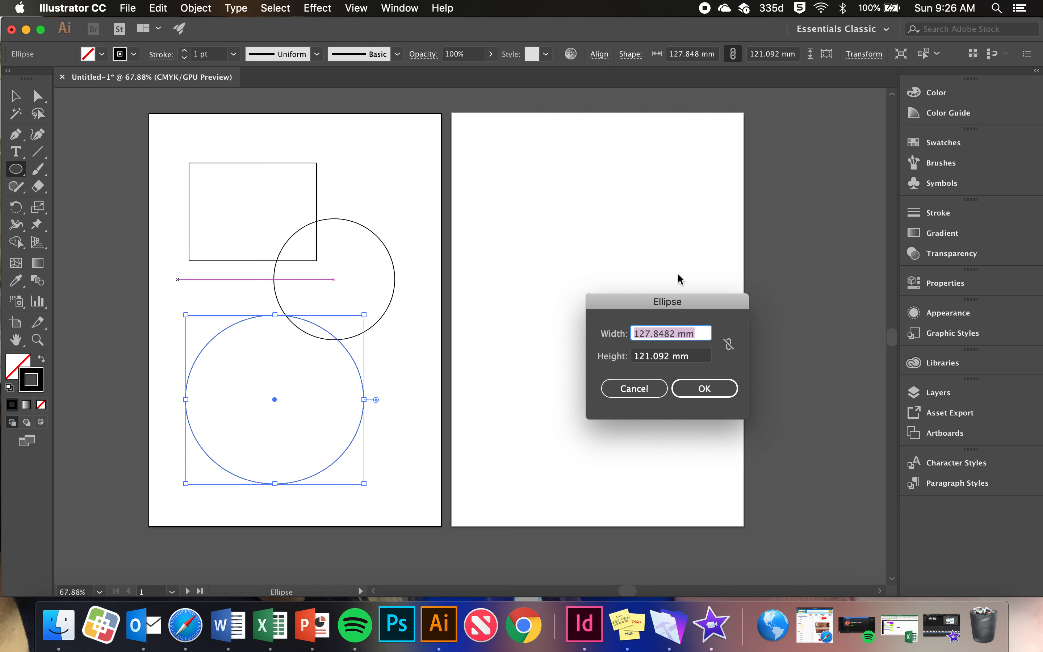
{"action": "type", "text": "50"}
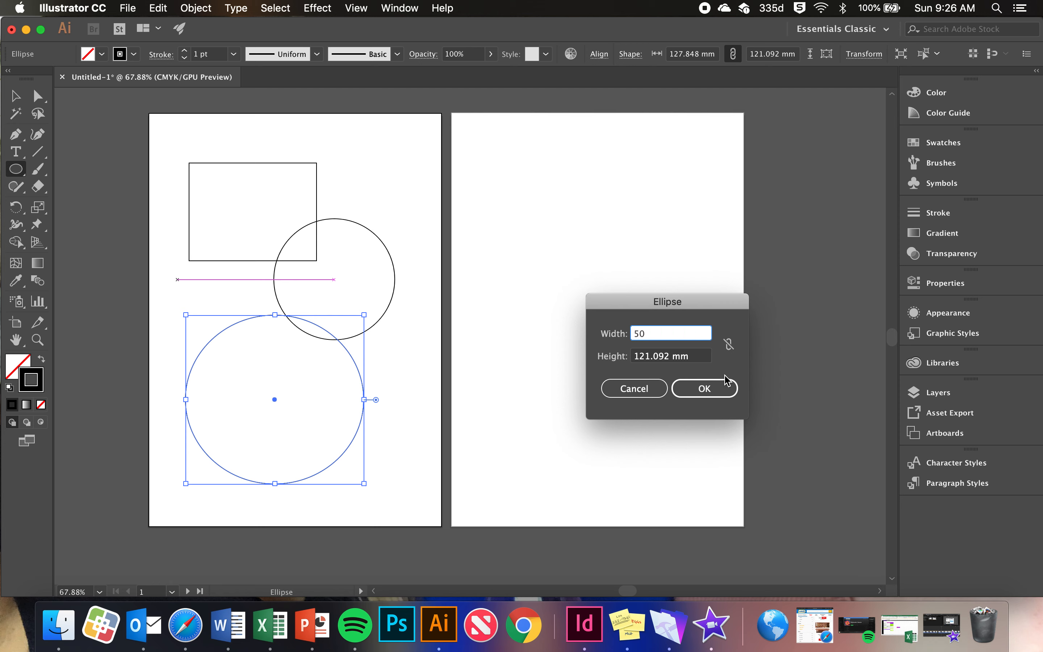
{"action": "key", "text": "Tab"}
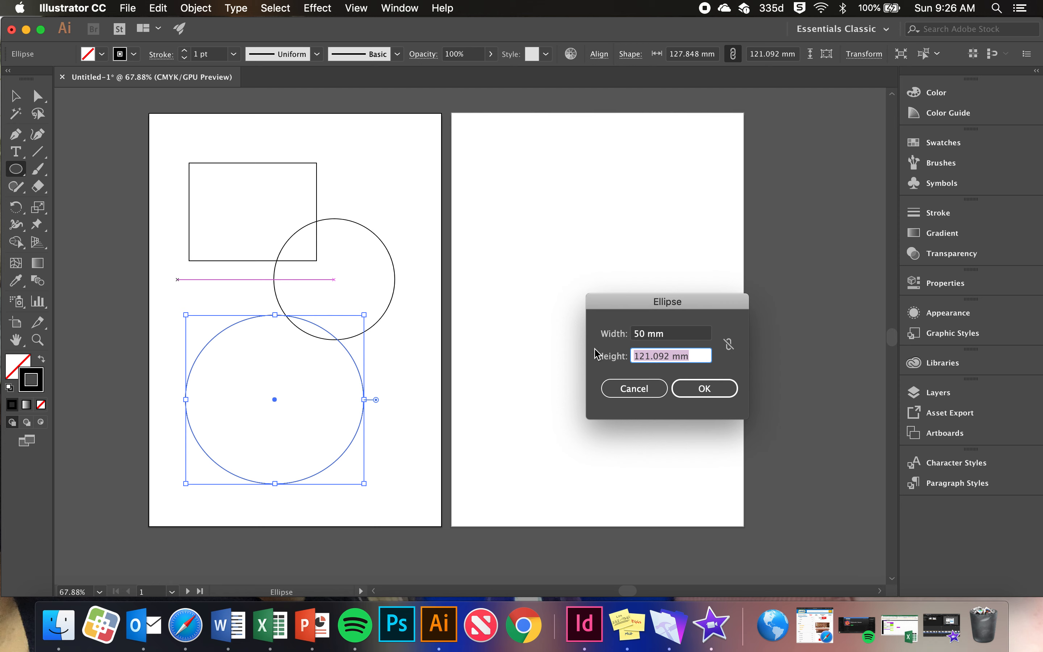
{"action": "type", "text": "50"}
{"action": "left_click", "coordinate": [703, 387]}
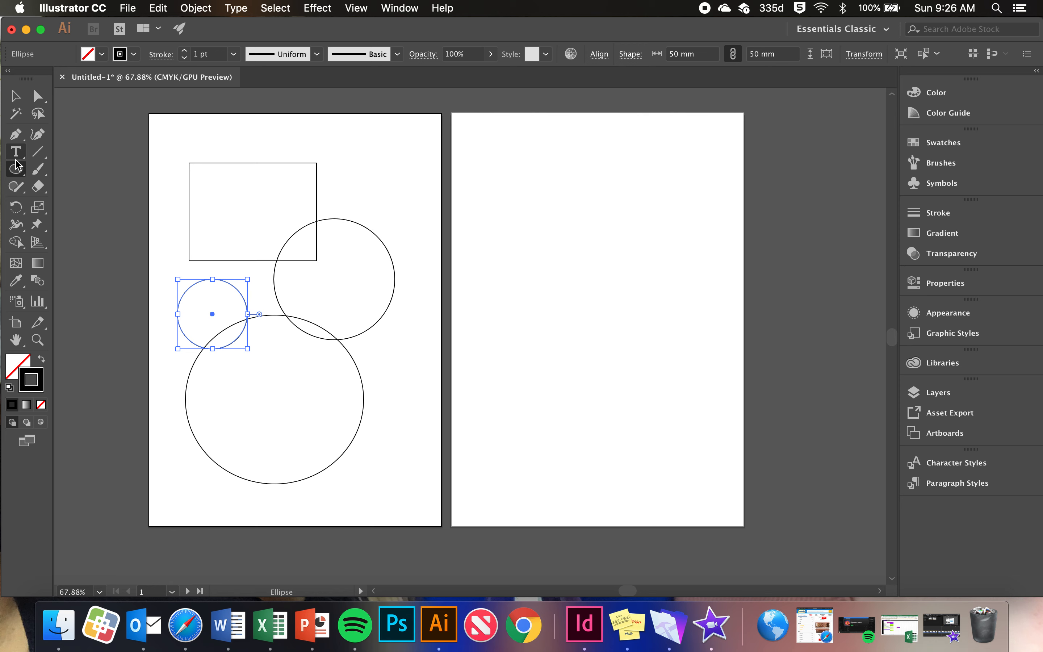
Create an exact 50 by 50 mm square starting near the upper-right edge of the first artboard
{"action": "left_click_drag", "start_coordinate": [16, 171], "coordinate": [51, 177]}
{"action": "left_click", "coordinate": [51, 172]}
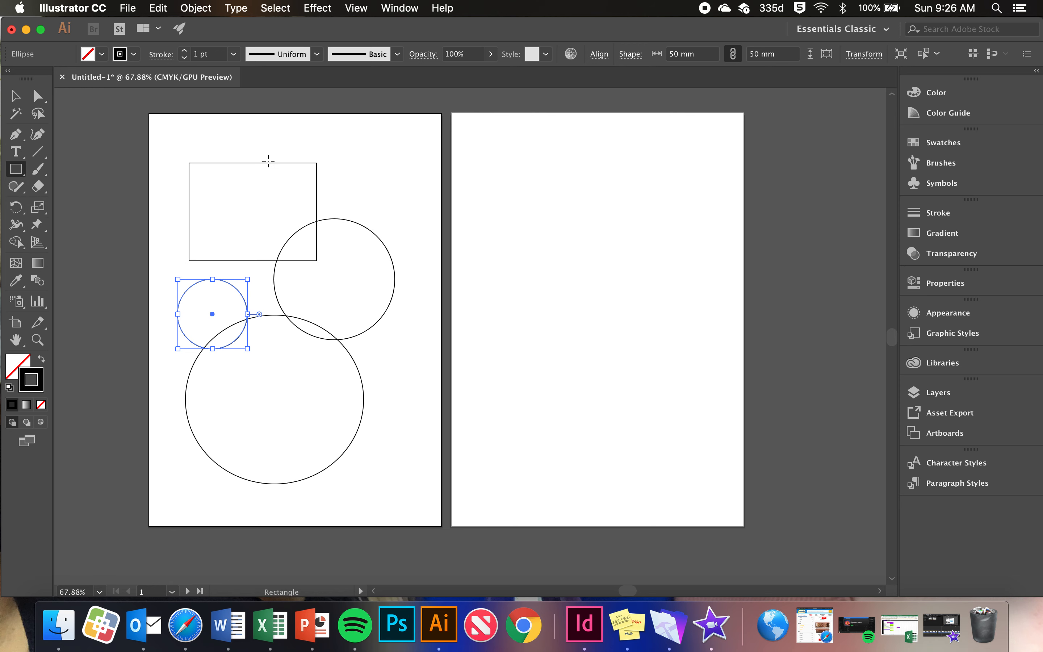
{"action": "left_click", "coordinate": [426, 160]}
{"action": "type", "text": "50"}
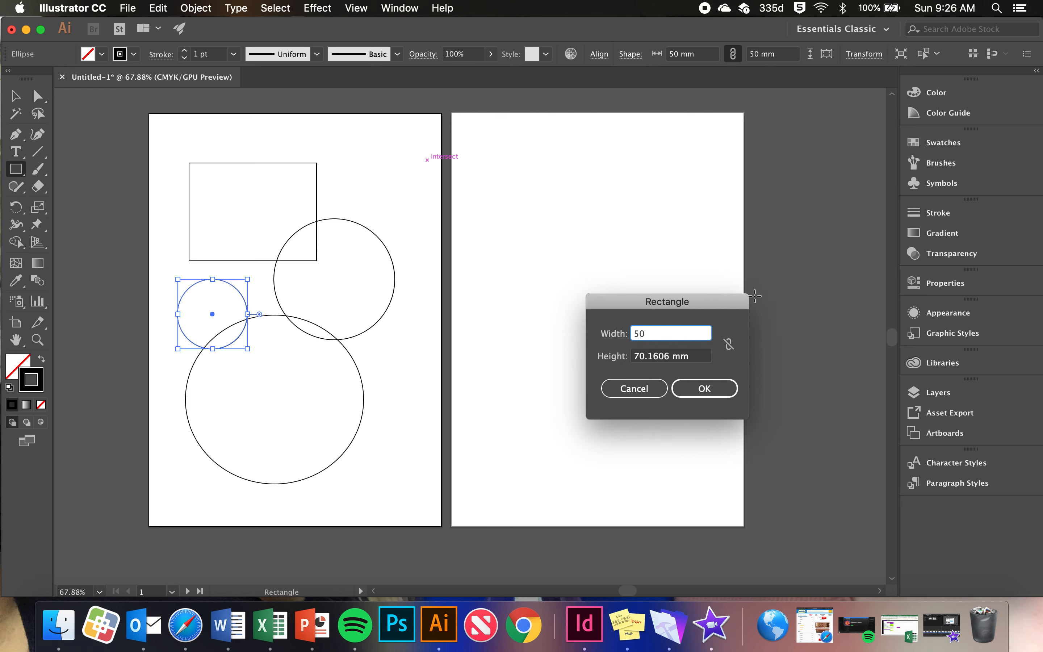
{"action": "key", "text": "Tab"}
{"action": "type", "text": "50"}
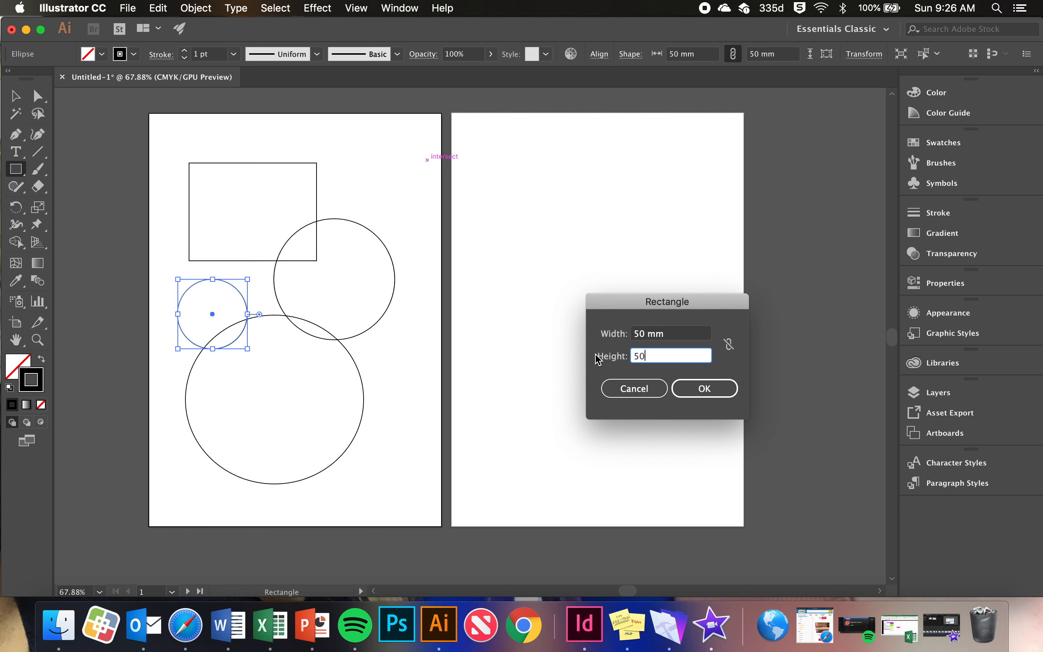
{"action": "left_click", "coordinate": [718, 388]}
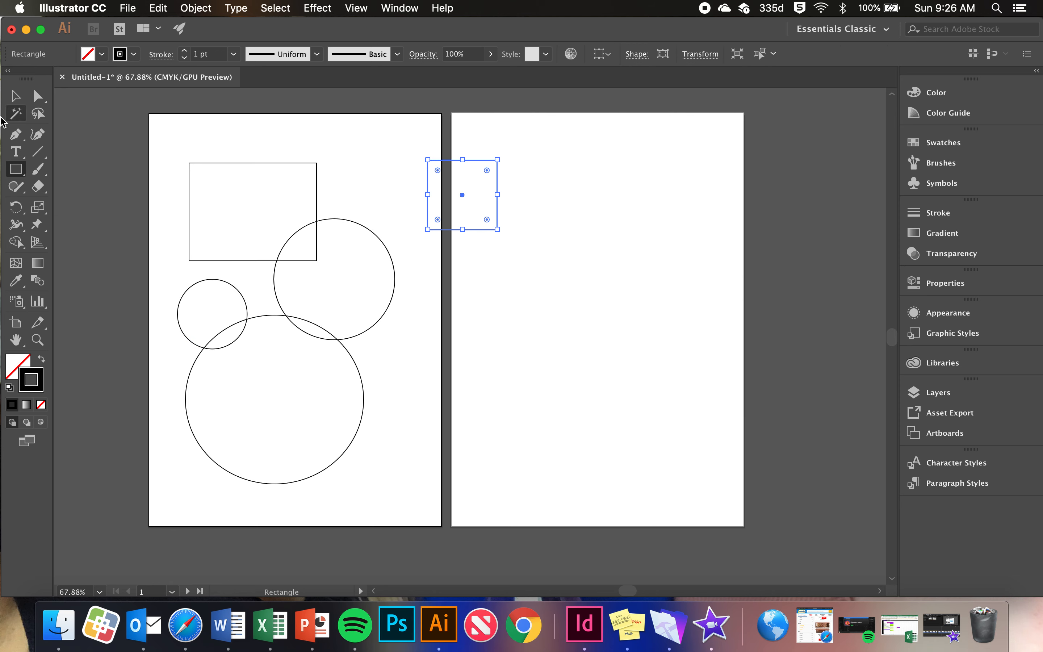
Move the 50 mm square onto the lower edge of the large rectangle and deselect it
{"action": "left_click", "coordinate": [15, 95]}
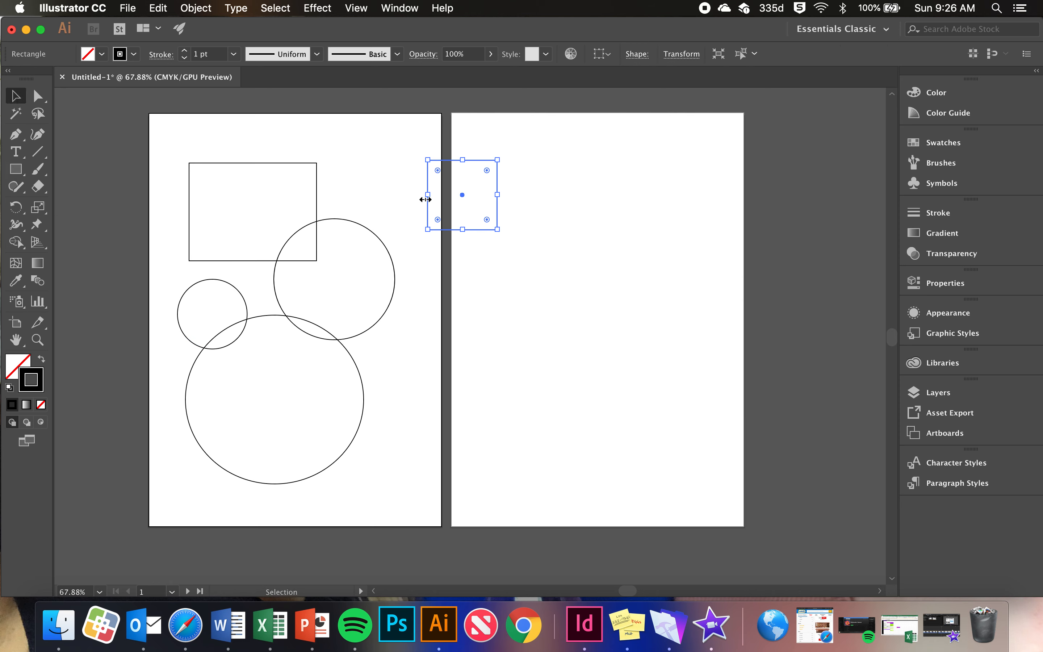
{"action": "left_click_drag", "start_coordinate": [424, 203], "coordinate": [211, 271]}
{"action": "left_click", "coordinate": [372, 139]}
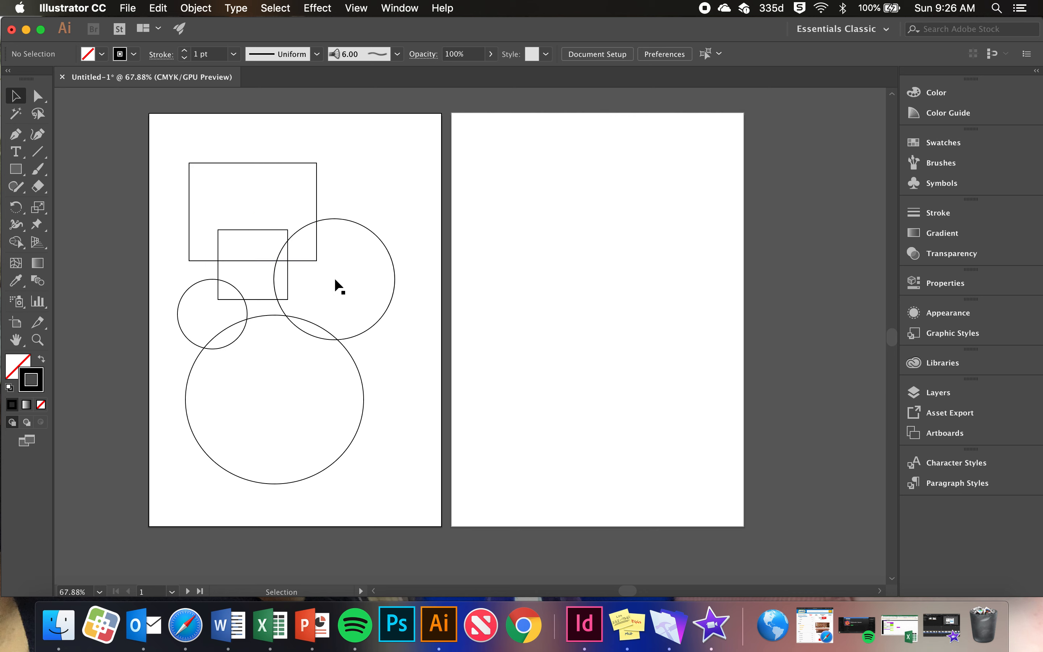
Move the two larger circles to the second artboard, the smaller one near its upper-left corner and the largest in its lower half
{"action": "left_click_drag", "start_coordinate": [373, 330], "coordinate": [557, 227]}
{"action": "left_click", "coordinate": [353, 359]}
{"action": "left_click_drag", "start_coordinate": [353, 358], "coordinate": [689, 338]}
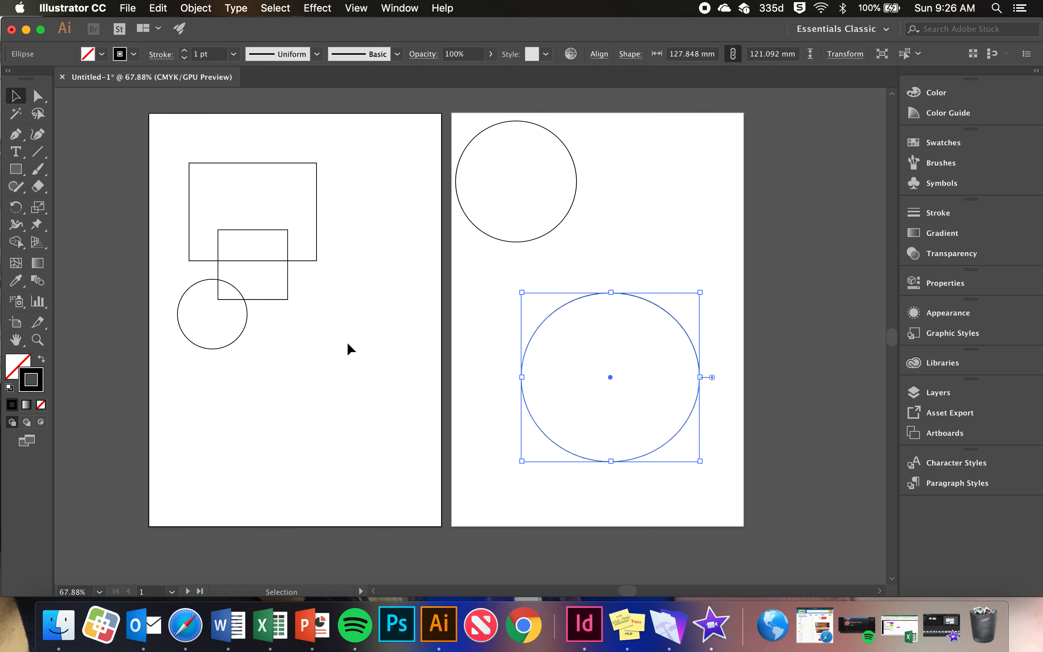
Move the 50 mm square down and right, clear of the rectangle and the small circle
{"action": "double_click", "coordinate": [284, 299]}
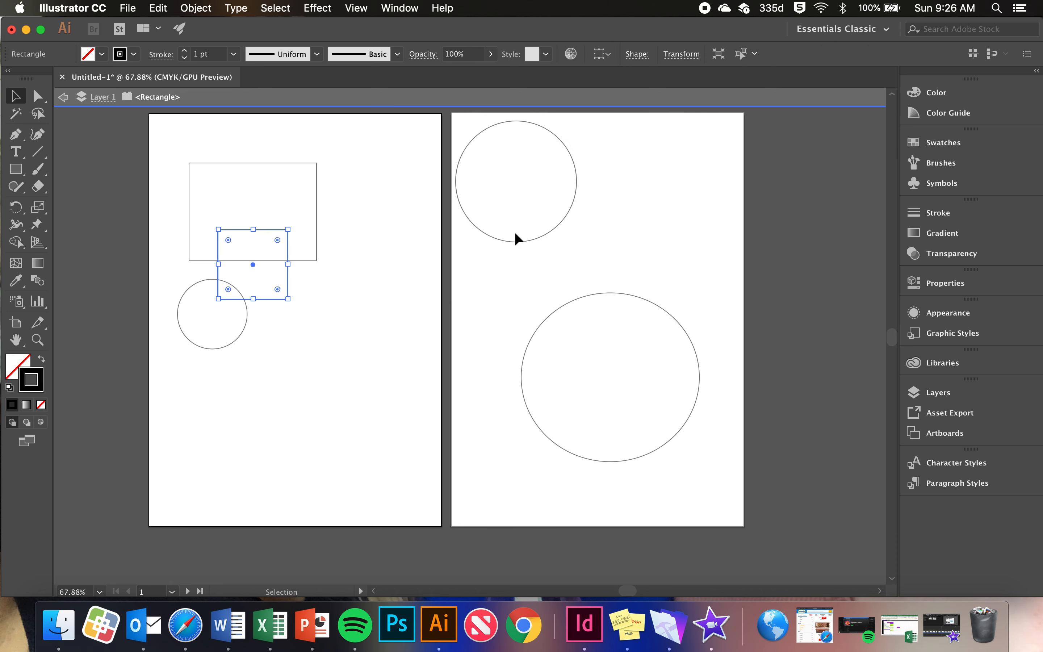
{"action": "double_click", "coordinate": [487, 252]}
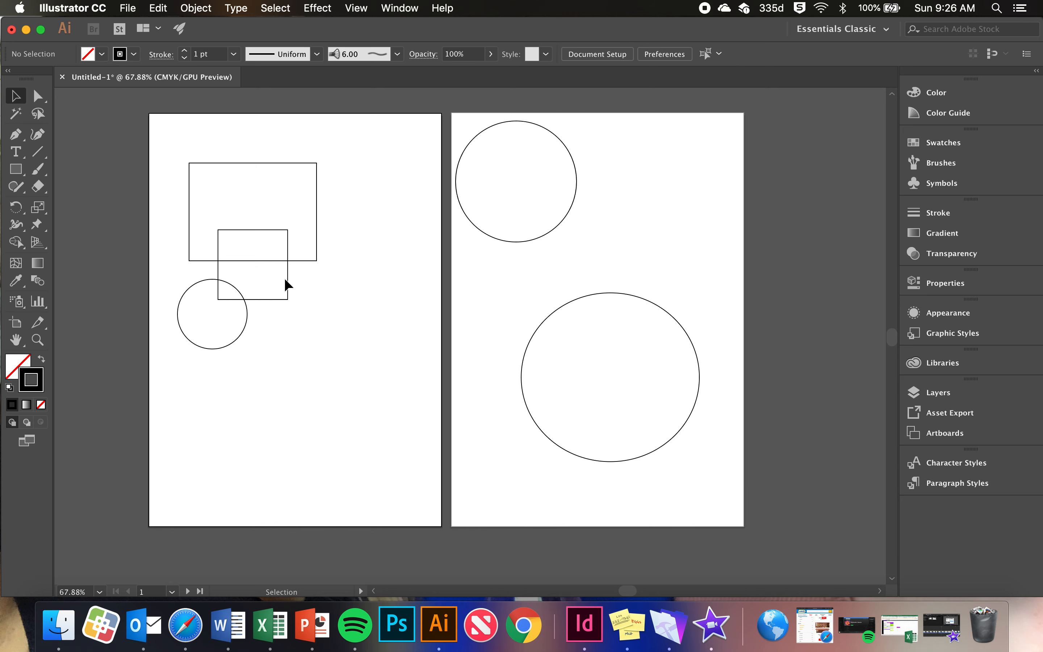
{"action": "left_click_drag", "start_coordinate": [286, 283], "coordinate": [385, 360]}
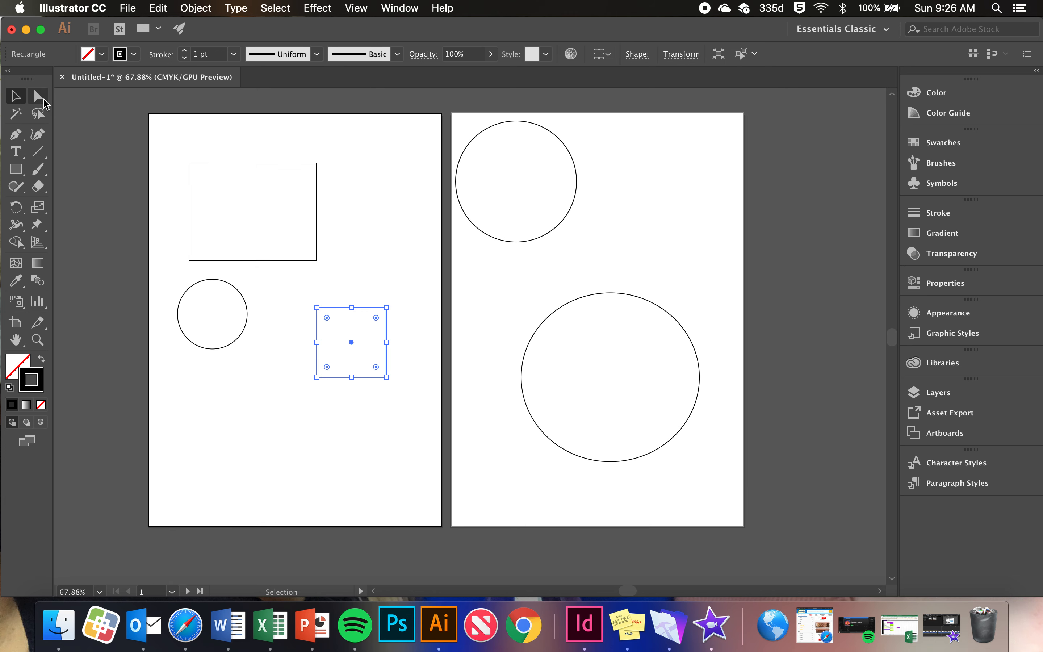
Use Direct Selection to pull the square's upper-left corner inward and distort the second artboard's upper circle through its bottom and right anchors and handle
{"action": "left_click", "coordinate": [42, 99]}
{"action": "left_click_drag", "start_coordinate": [317, 308], "coordinate": [347, 330]}
{"action": "left_click_drag", "start_coordinate": [526, 244], "coordinate": [542, 162]}
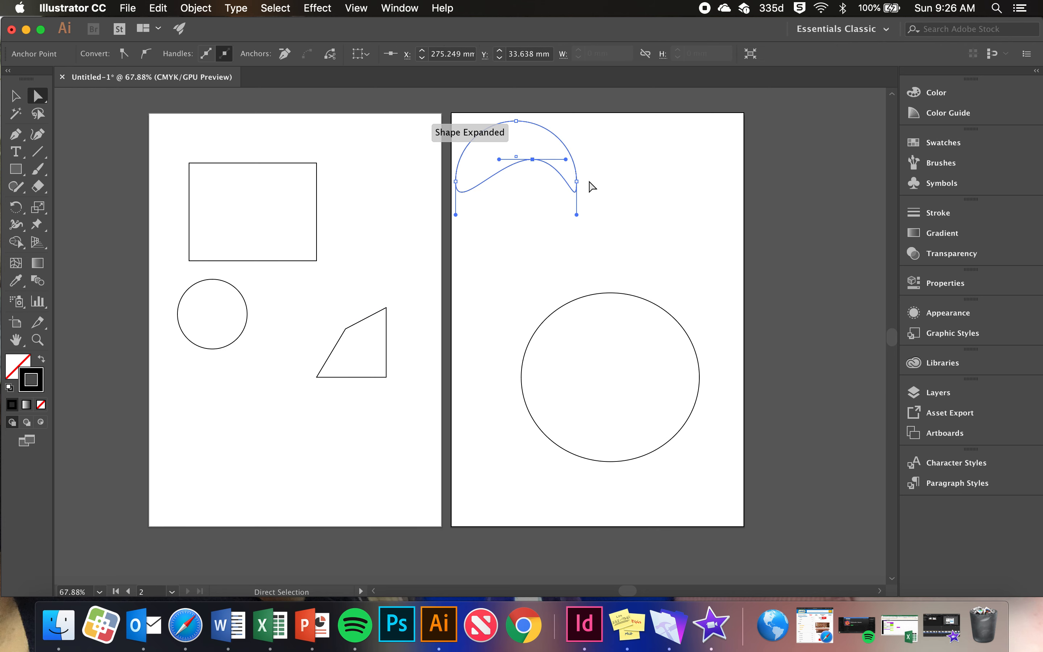
{"action": "left_click_drag", "start_coordinate": [576, 214], "coordinate": [517, 306]}
{"action": "left_click_drag", "start_coordinate": [577, 181], "coordinate": [657, 193]}
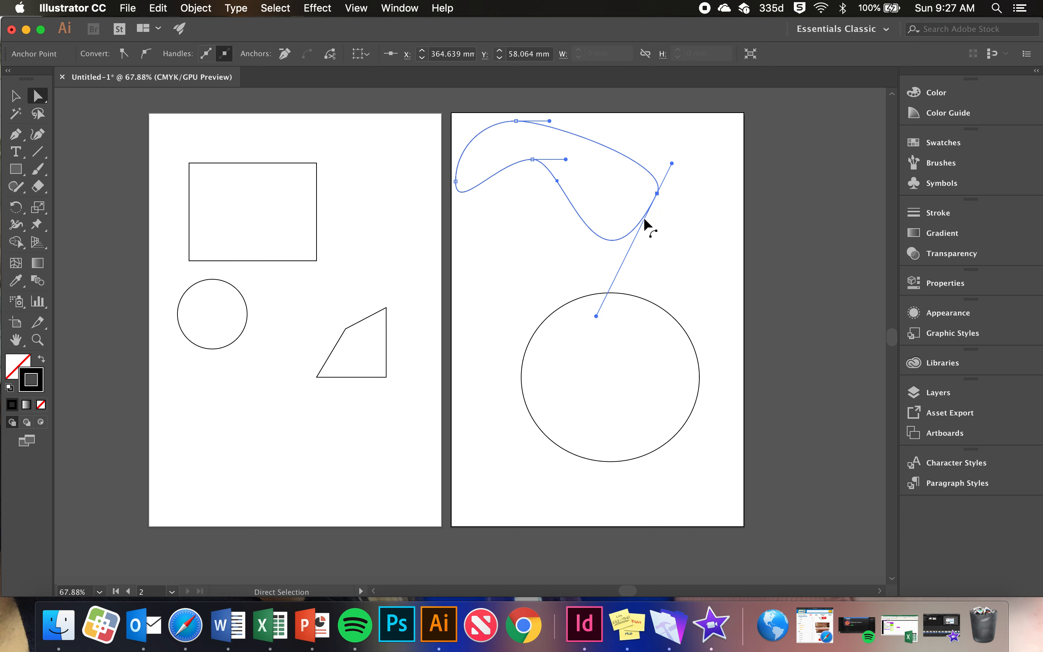
{"action": "left_click", "coordinate": [16, 95]}
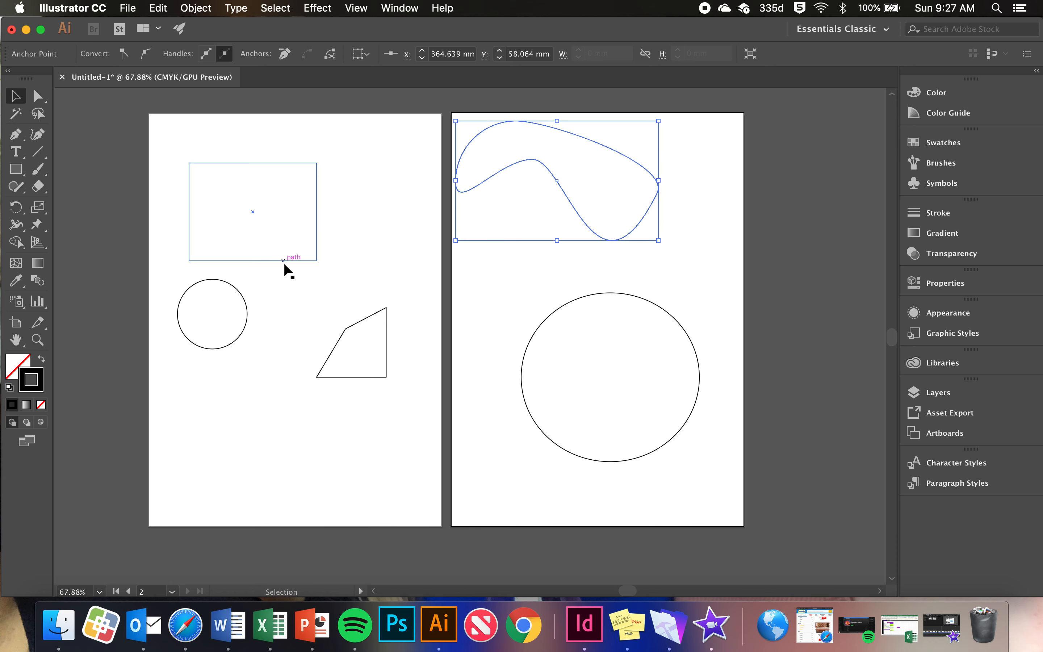
{"action": "left_click", "coordinate": [505, 303]}
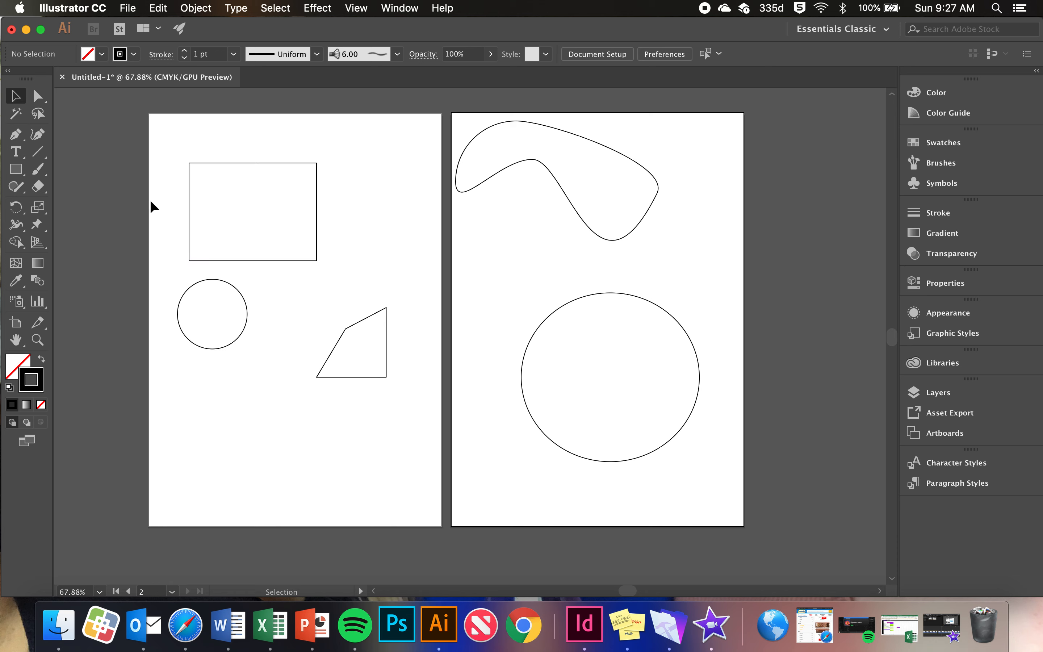
Give the large rectangle on the first artboard a red fill and a dark purple stroke
{"action": "left_click", "coordinate": [283, 163]}
{"action": "left_click", "coordinate": [102, 54]}
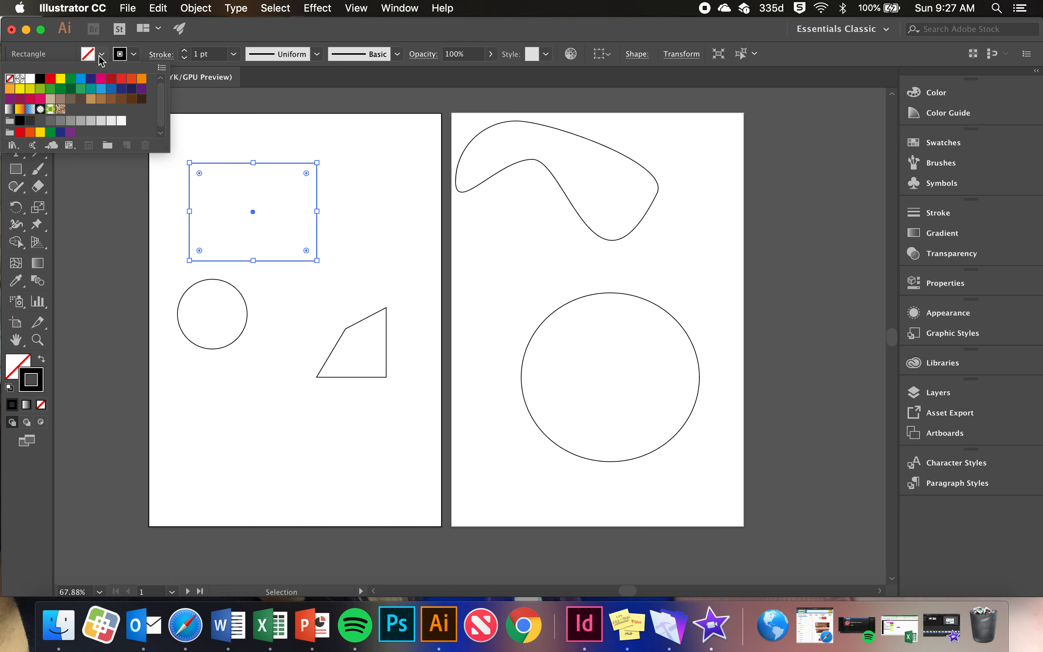
{"action": "left_click", "coordinate": [49, 79]}
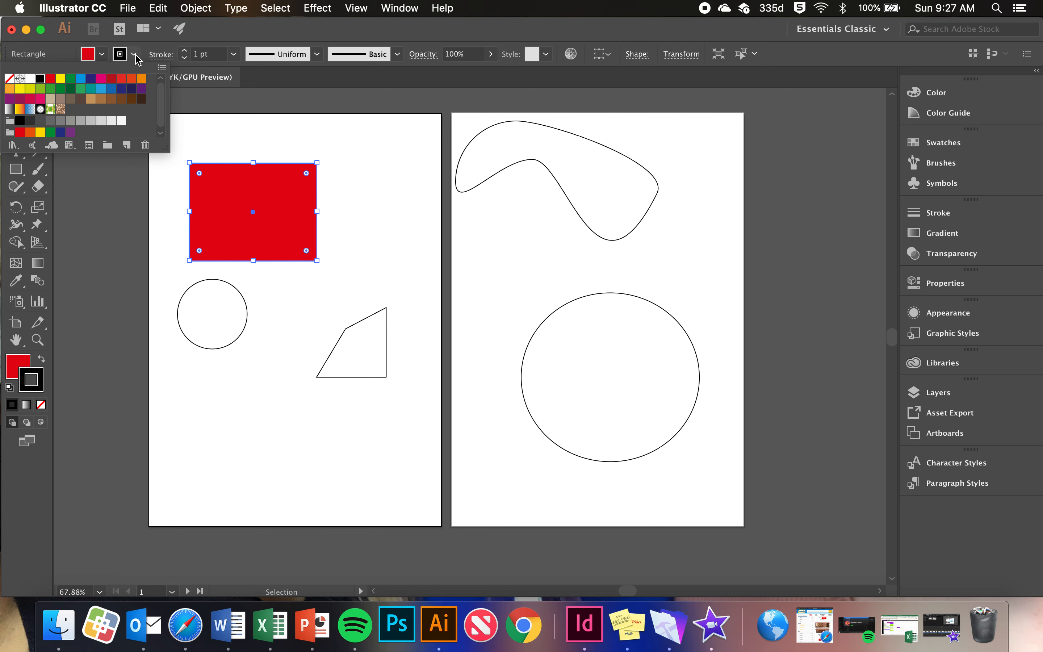
{"action": "left_click", "coordinate": [142, 88]}
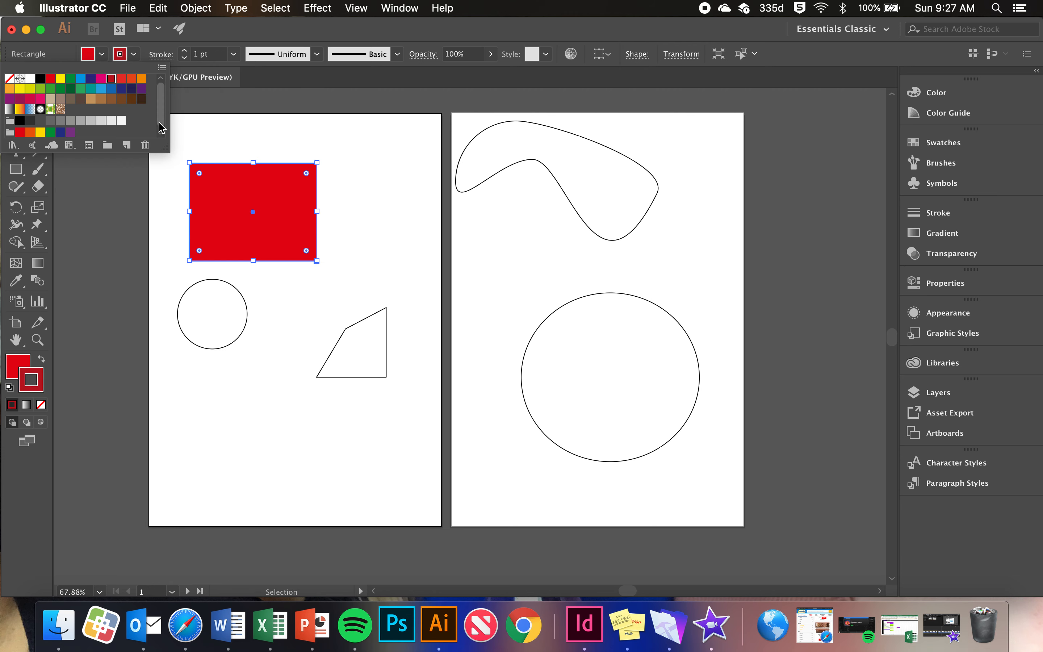
{"action": "left_click", "coordinate": [372, 234]}
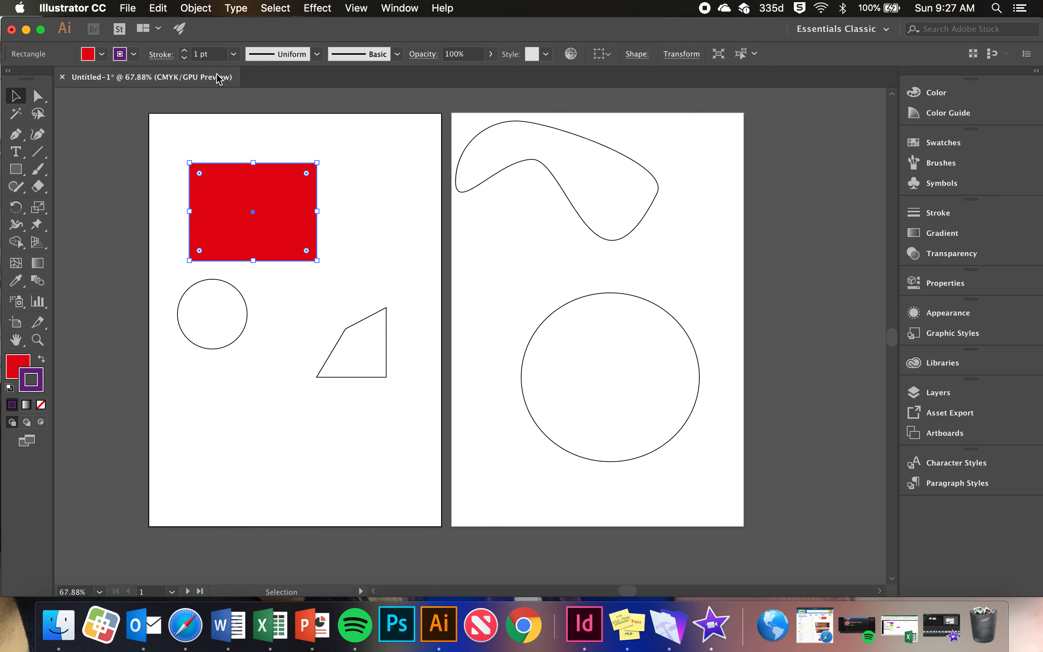
Increase the red rectangle's stroke weight to 7 pt and deselect it
{"action": "left_click", "coordinate": [184, 51]}
{"action": "left_click", "coordinate": [184, 50]}
{"action": "left_click", "coordinate": [185, 50]}
{"action": "left_click", "coordinate": [185, 51]}
{"action": "left_click", "coordinate": [184, 51]}
{"action": "left_click", "coordinate": [184, 51]}
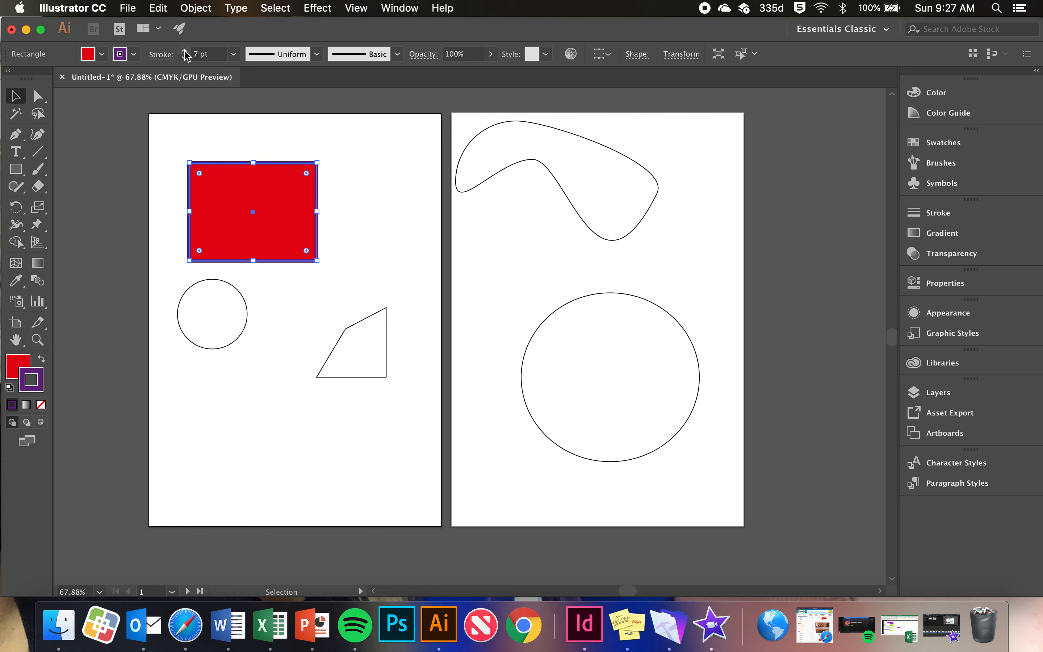
{"action": "left_click", "coordinate": [419, 268]}
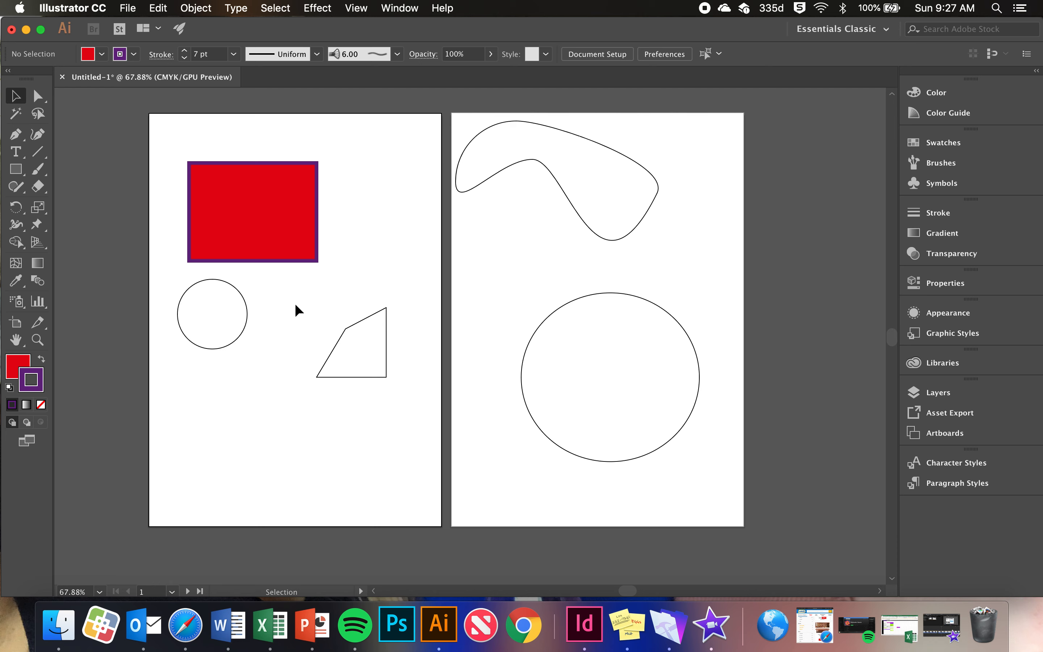
Delete the red rectangle and all remaining shapes on both artboards
{"action": "left_click", "coordinate": [263, 250]}
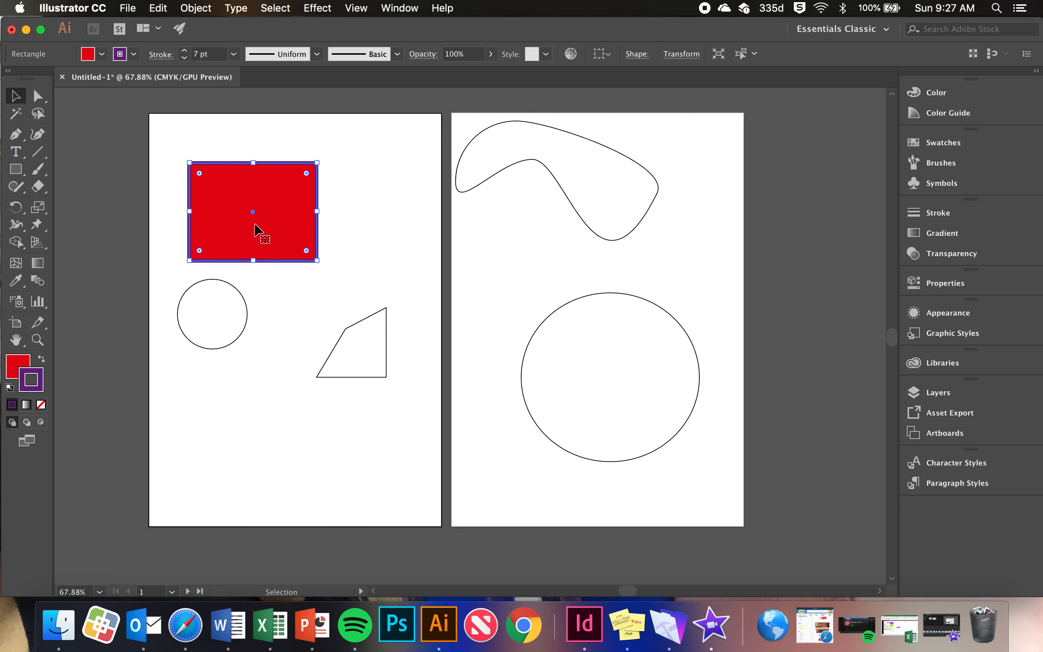
{"action": "key", "text": "Delete"}
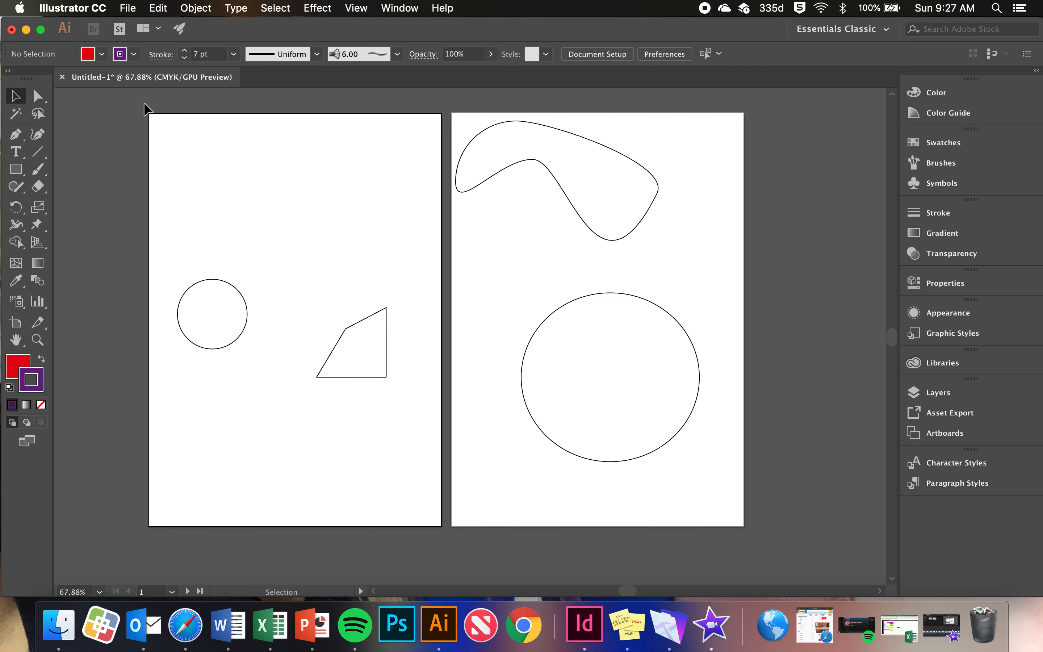
{"action": "left_click_drag", "start_coordinate": [130, 108], "coordinate": [739, 495]}
{"action": "key", "text": "Delete"}
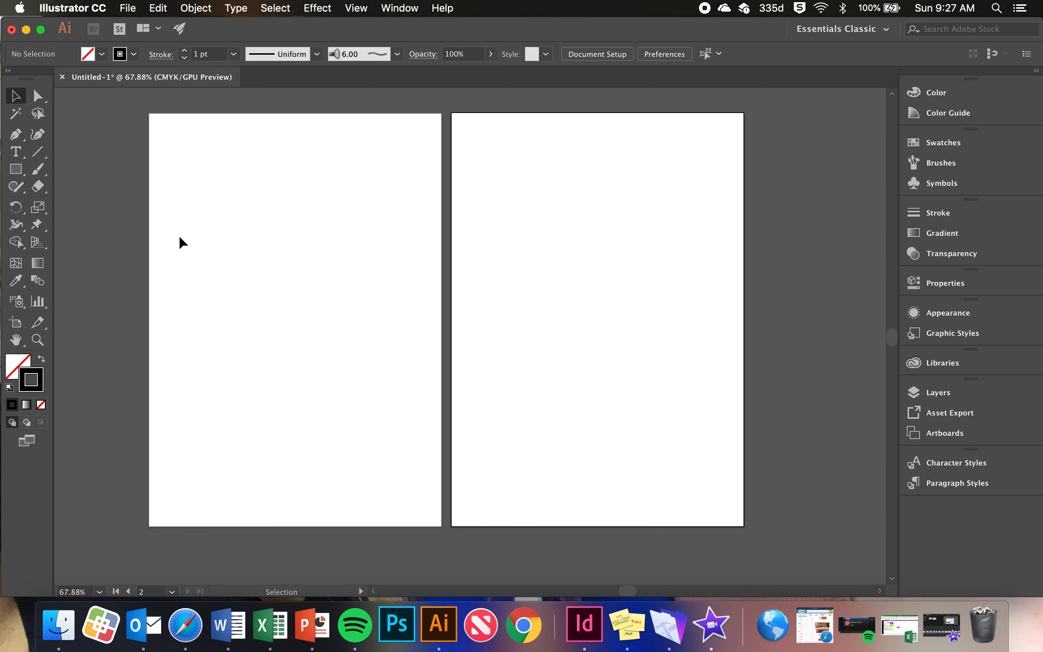
Draw two overlapping rectangles on the first artboard, the second covering the lower-right corner of the first, and leave them deselected
{"action": "left_click", "coordinate": [16, 170]}
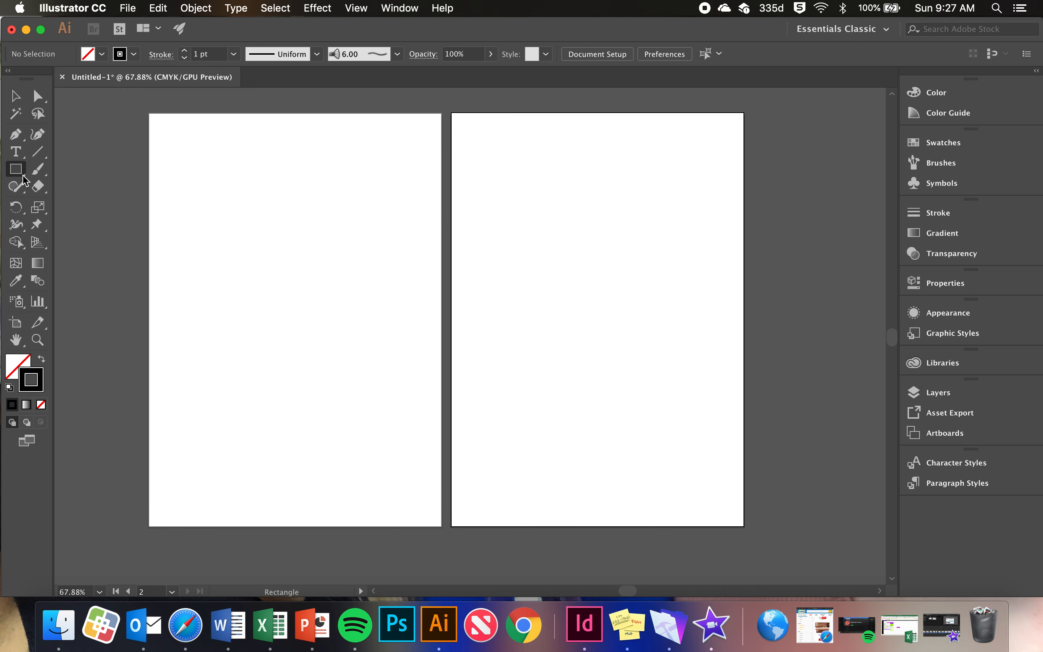
{"action": "mouse_move", "coordinate": [174, 163]}
{"action": "left_mouse_down"}
{"action": "mouse_move", "coordinate": [239, 235]}
{"action": "mouse_move", "coordinate": [304, 265]}
{"action": "left_mouse_up"}
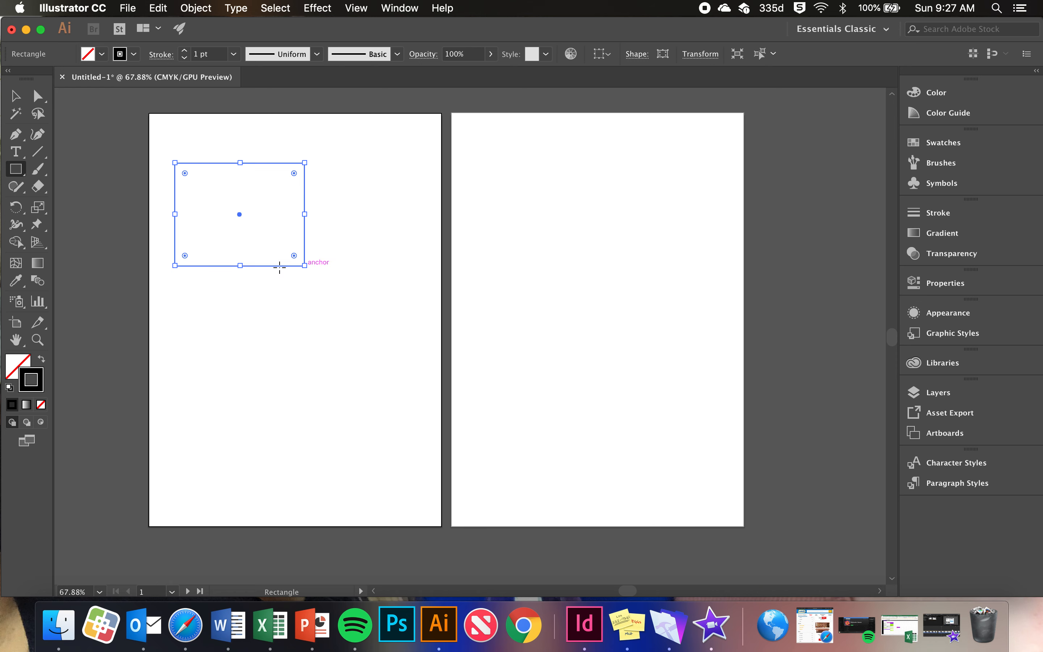
{"action": "left_click_drag", "start_coordinate": [251, 227], "coordinate": [398, 339]}
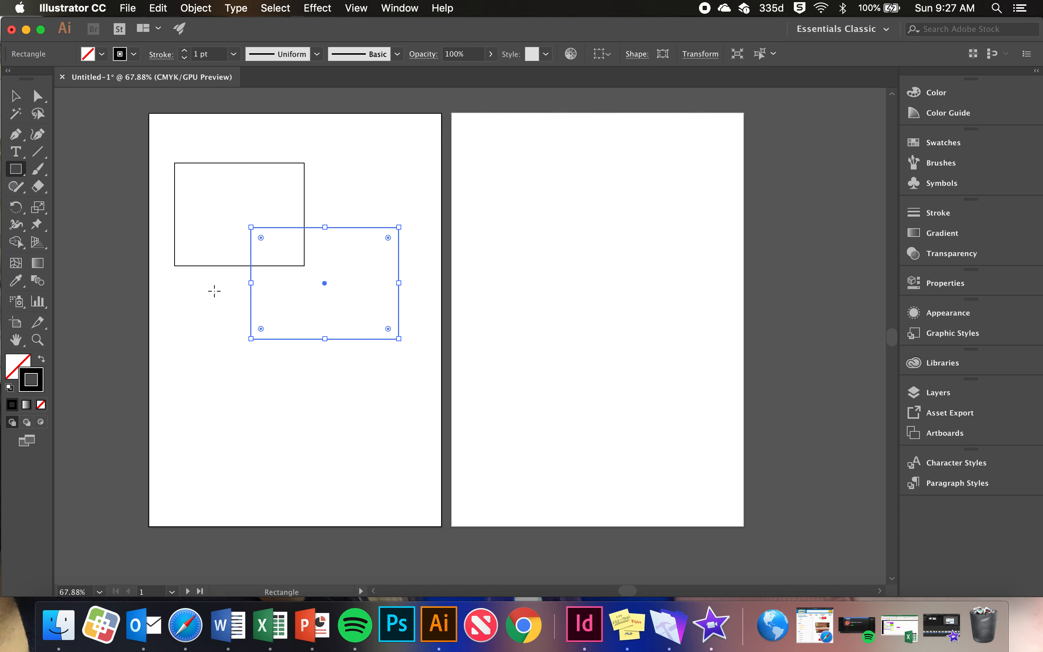
{"action": "left_click", "coordinate": [214, 292]}
{"action": "key", "text": "Escape"}
{"action": "left_click", "coordinate": [15, 95]}
{"action": "left_click", "coordinate": [320, 191]}
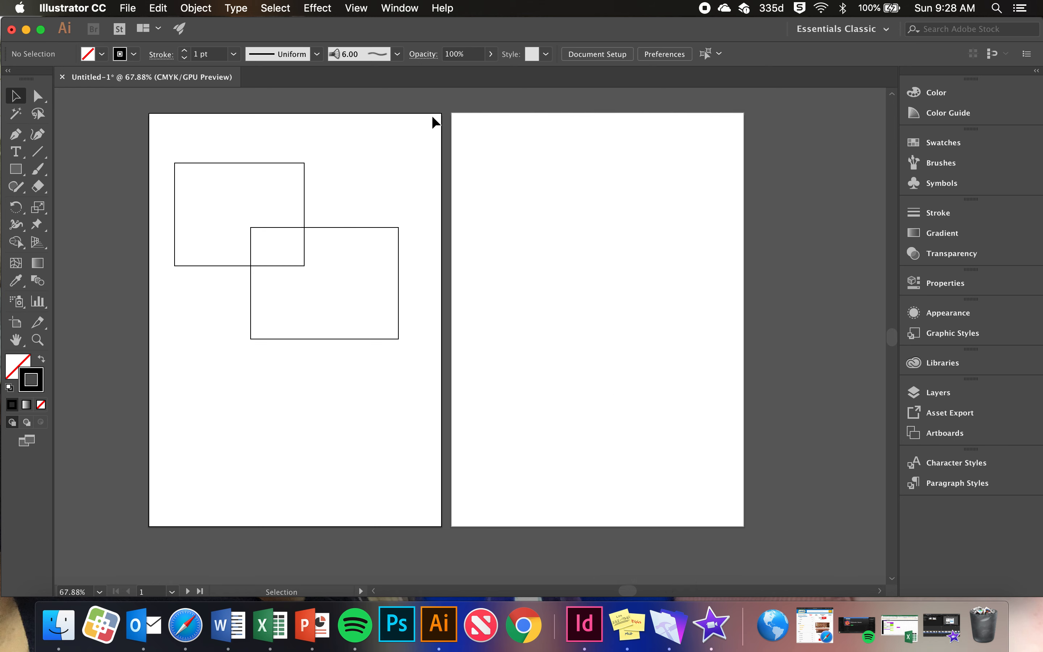
Show the Pathfinder panel, dock it above Appearance in the collapsed panel group, and expand it
{"action": "left_click", "coordinate": [396, 9]}
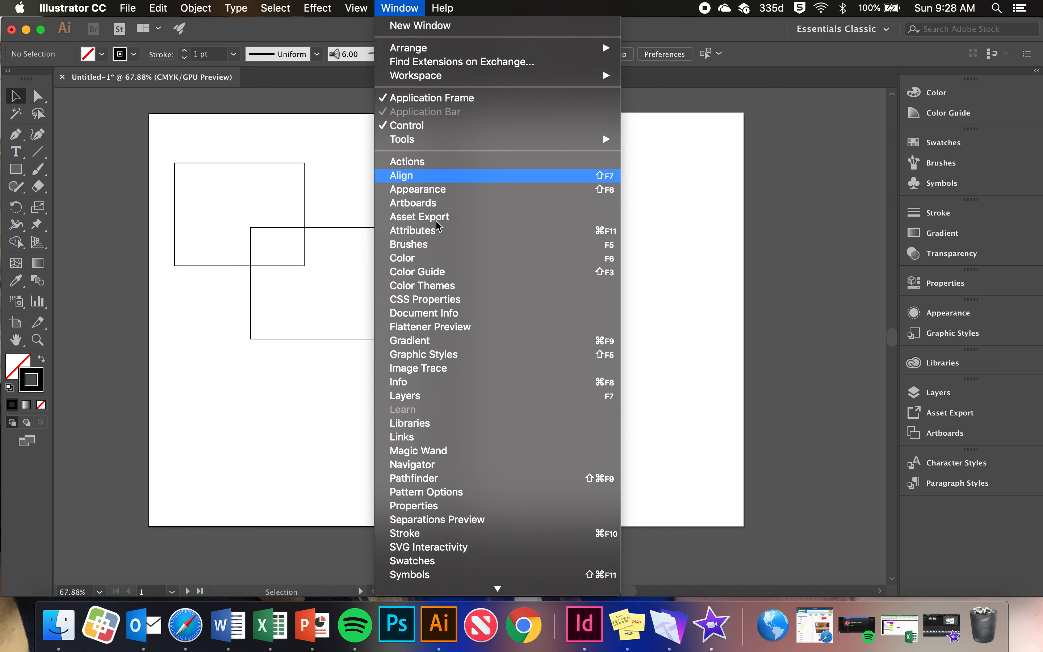
{"action": "scroll", "coordinate": [455, 376], "scroll_direction": "down", "scroll_amount": 5}
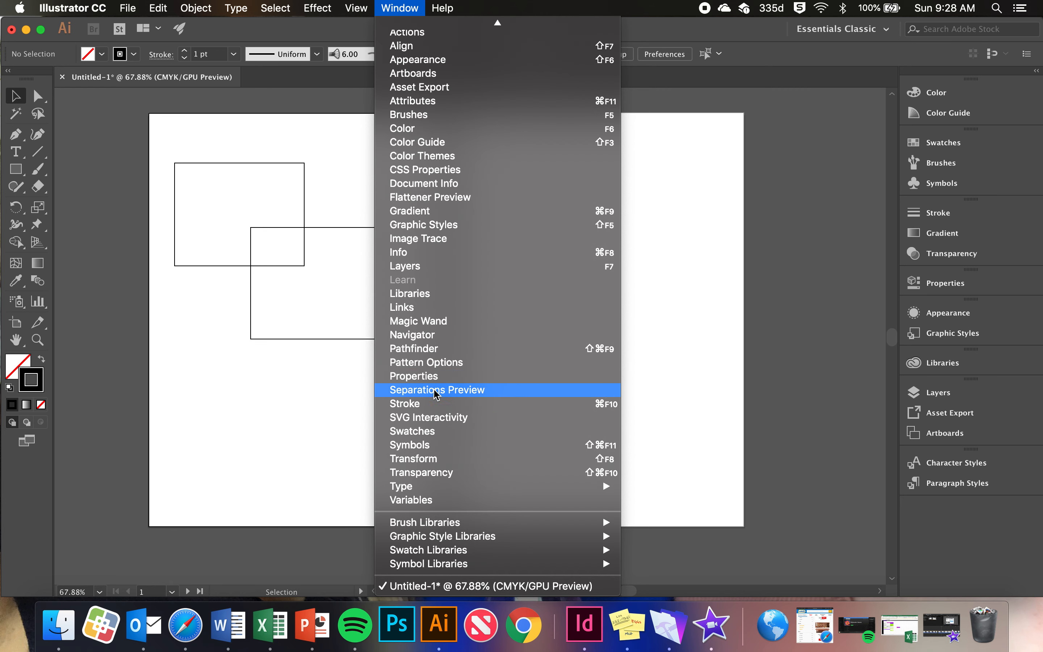
{"action": "left_click", "coordinate": [415, 349]}
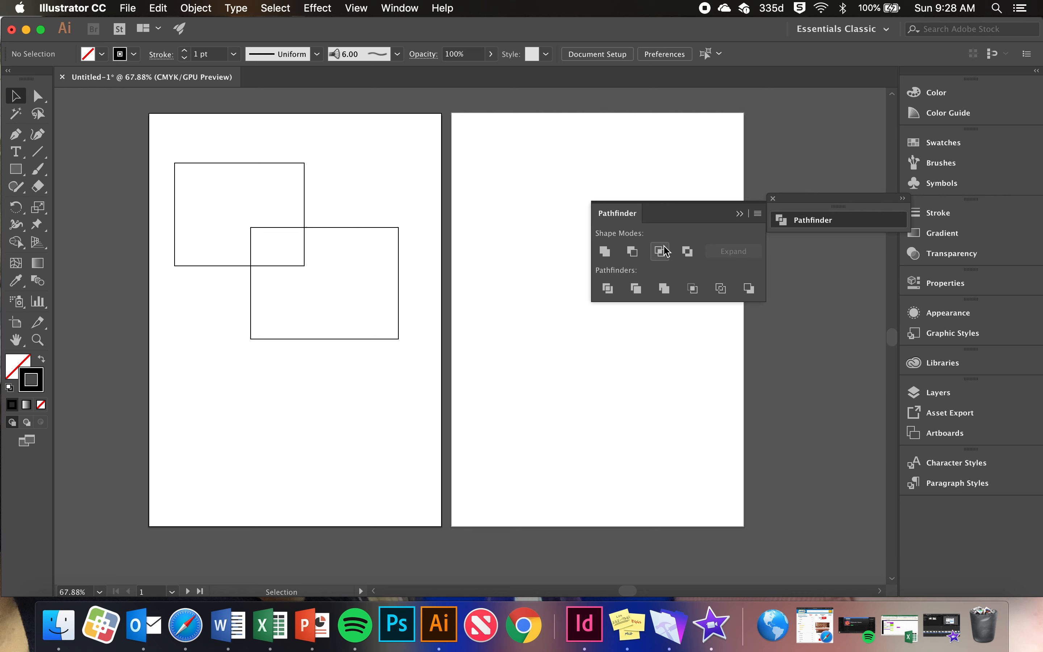
{"action": "left_click", "coordinate": [738, 214]}
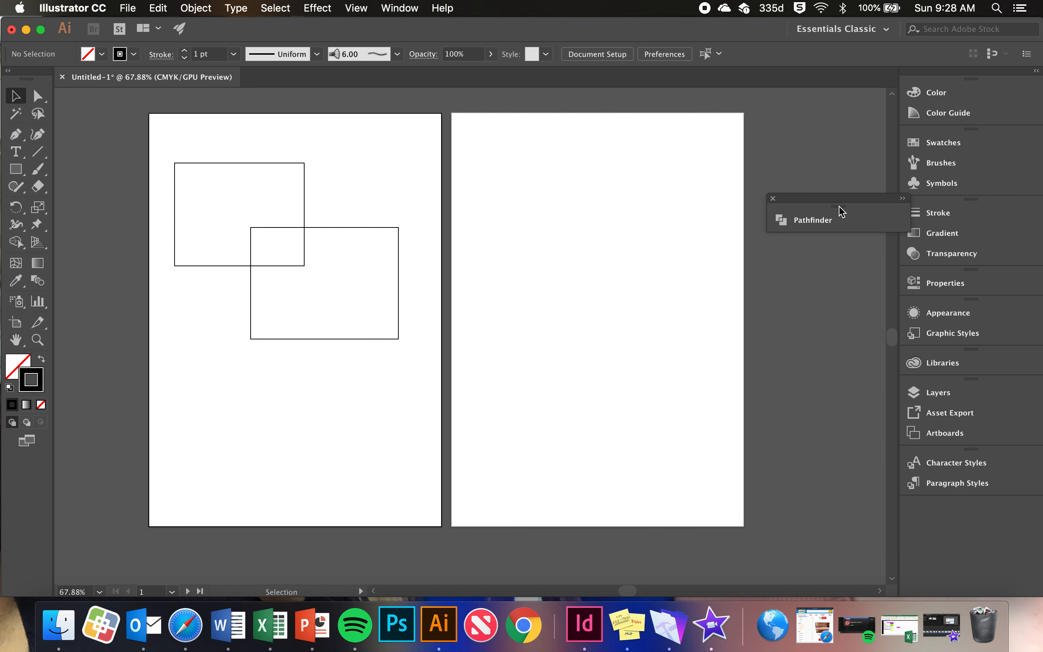
{"action": "left_click_drag", "start_coordinate": [842, 211], "coordinate": [963, 313]}
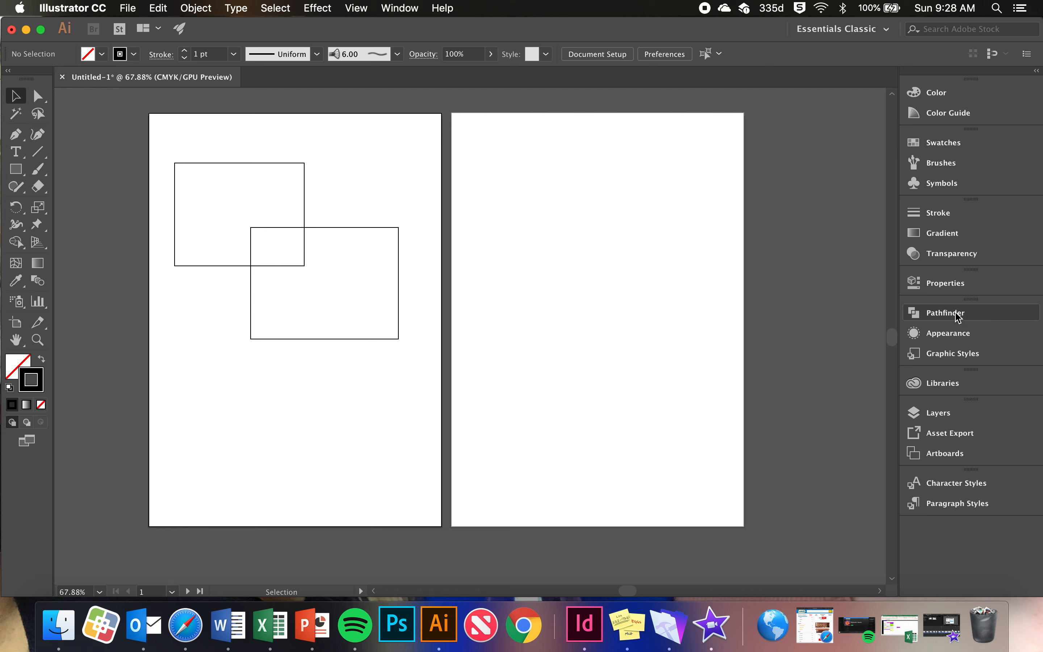
{"action": "left_click", "coordinate": [960, 316]}
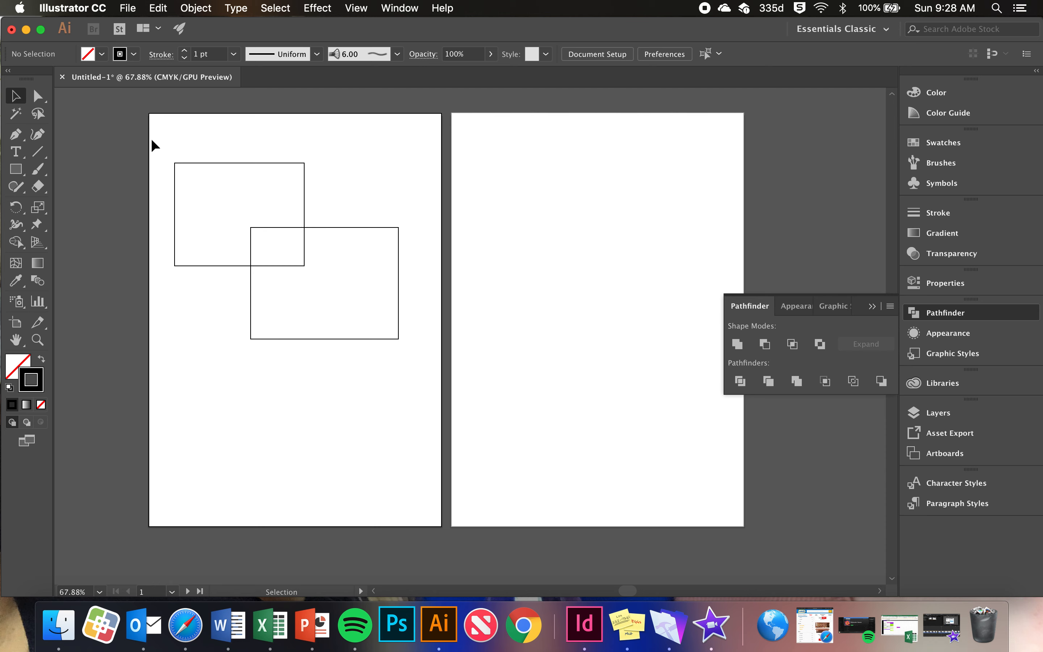
Try uniting the two overlapping rectangles on the first artboard, and undo the merge
{"action": "left_click_drag", "start_coordinate": [161, 143], "coordinate": [423, 362]}
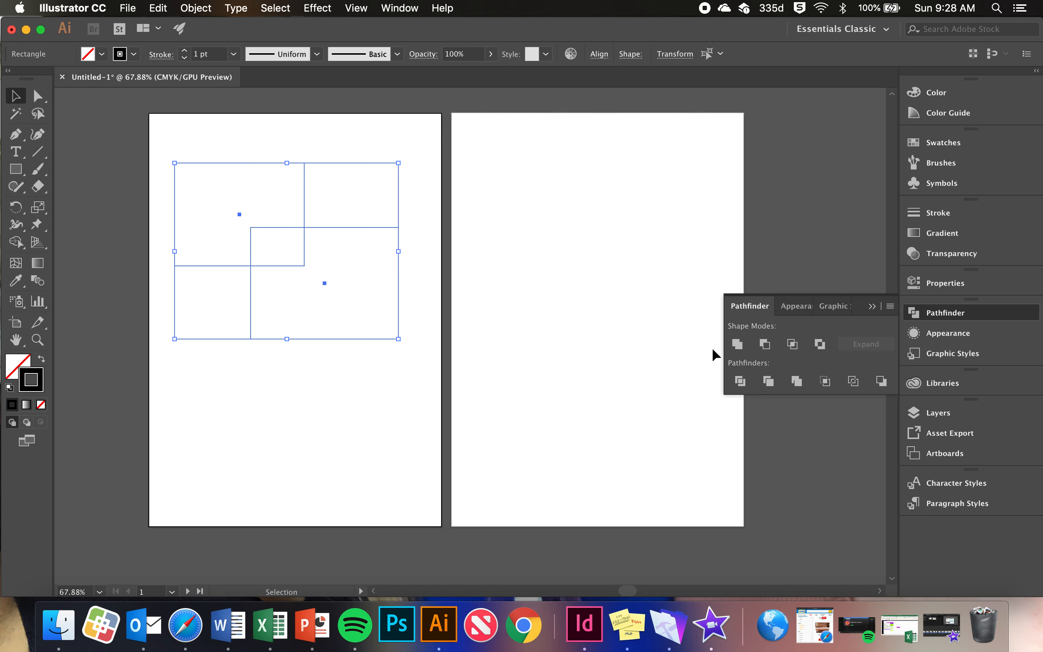
{"action": "left_click", "coordinate": [736, 347]}
{"action": "left_click", "coordinate": [534, 335]}
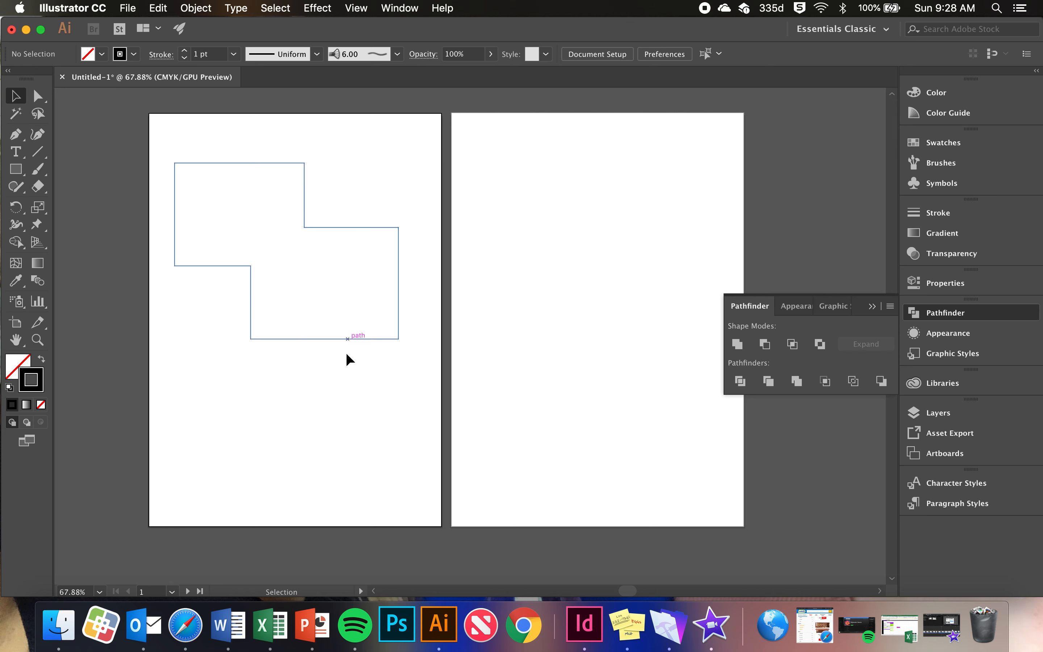
{"action": "key", "text": "super+z"}
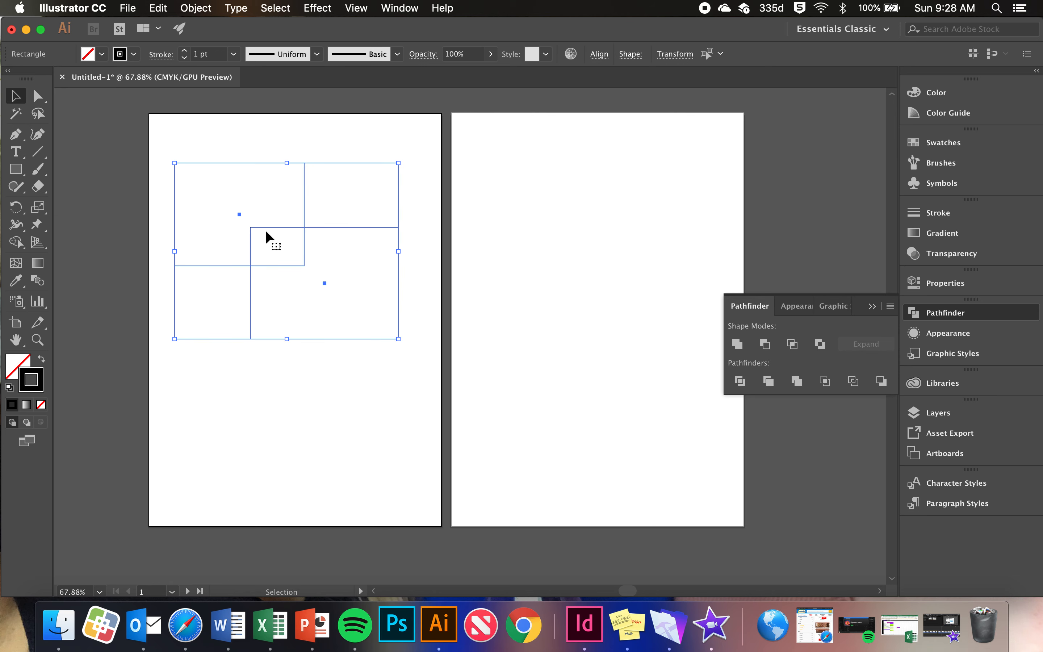
Duplicate the overlapping rectangle pair onto the upper part of the second artboard
{"action": "left_click_drag", "start_coordinate": [222, 195], "coordinate": [405, 281]}
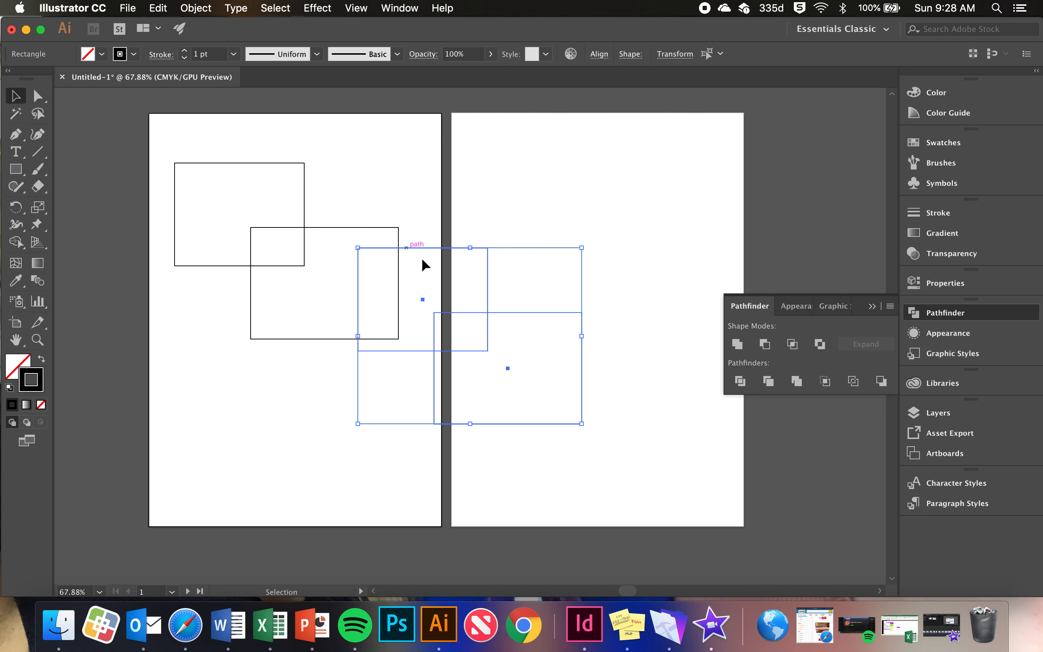
{"action": "left_click_drag", "start_coordinate": [469, 312], "coordinate": [584, 191]}
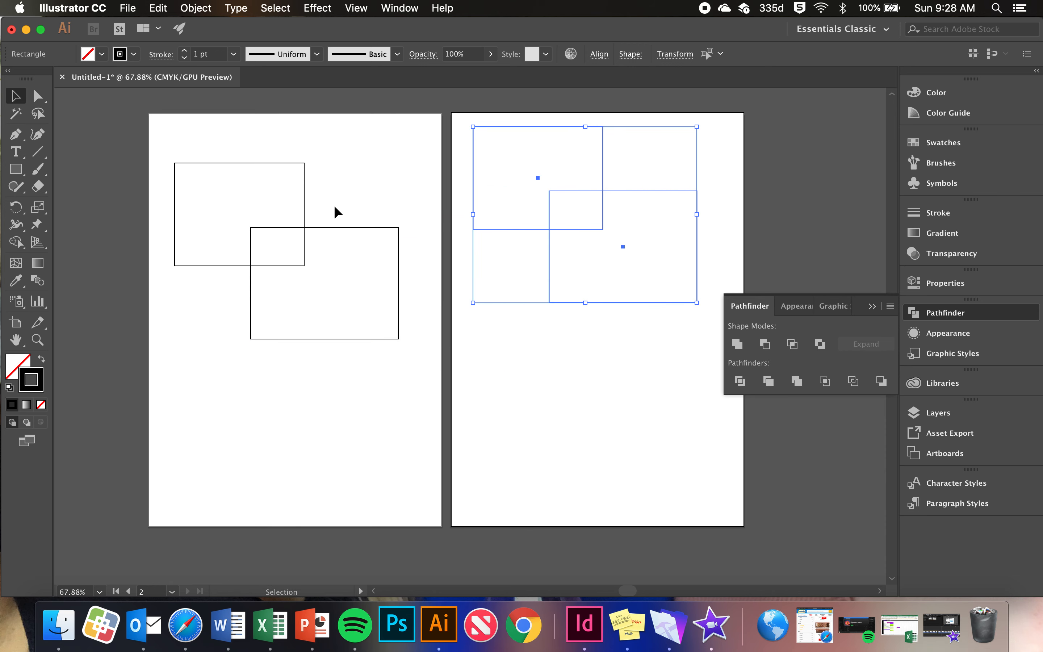
{"action": "left_click", "coordinate": [322, 227]}
Move the original rectangle pair to the first artboard's upper-left corner and unite it into one shape
{"action": "left_click_drag", "start_coordinate": [157, 144], "coordinate": [406, 353]}
{"action": "left_click_drag", "start_coordinate": [303, 261], "coordinate": [288, 223]}
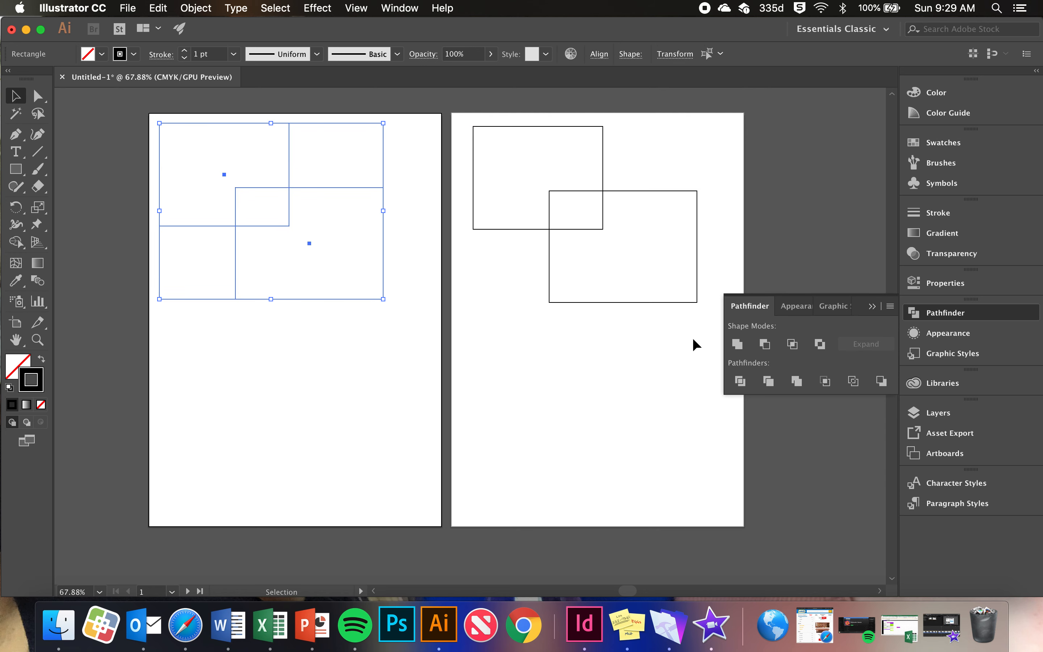
{"action": "left_click", "coordinate": [737, 344]}
Copy the second artboard's rectangle pair and place a pasted copy below the united shape on the first artboard
{"action": "left_click_drag", "start_coordinate": [714, 330], "coordinate": [456, 114]}
{"action": "key", "text": "super+c"}
{"action": "key", "text": "super+v"}
{"action": "left_click_drag", "start_coordinate": [483, 311], "coordinate": [308, 386]}
{"action": "left_click", "coordinate": [509, 304]}
Apply Minus Front to the rectangle pair on the second artboard and deselect the result
{"action": "left_click_drag", "start_coordinate": [701, 309], "coordinate": [471, 129]}
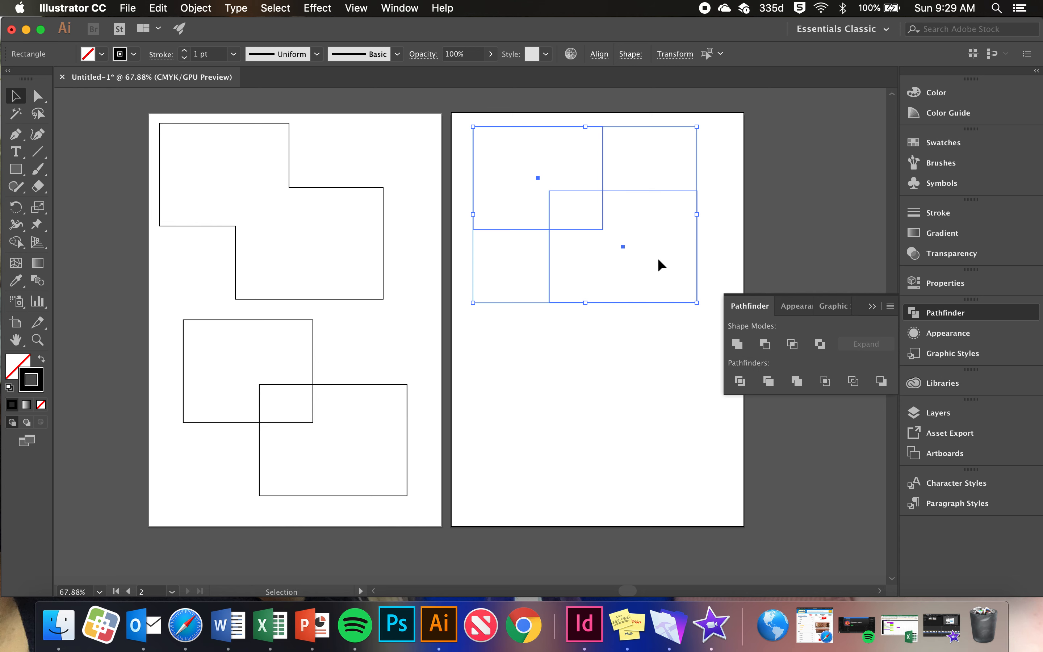
{"action": "left_click", "coordinate": [619, 190]}
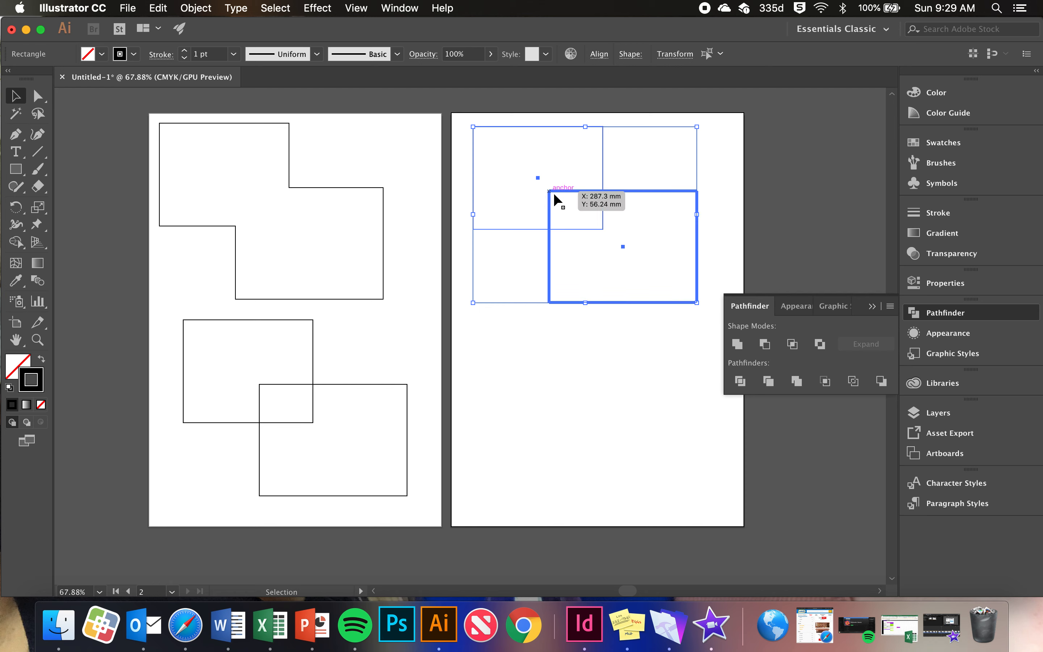
{"action": "left_click", "coordinate": [769, 346]}
{"action": "left_click", "coordinate": [640, 216]}
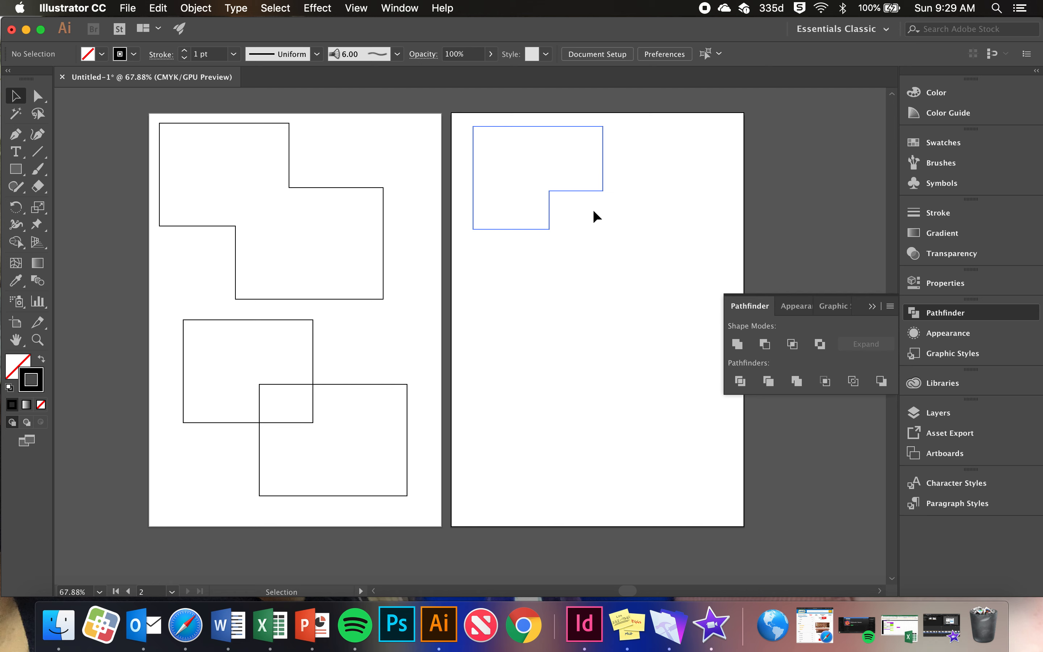
Intersect the lower rectangle pair on the first artboard so only the overlap is kept, and deselect it
{"action": "left_click_drag", "start_coordinate": [422, 512], "coordinate": [134, 311]}
{"action": "left_click", "coordinate": [791, 343]}
{"action": "left_click", "coordinate": [675, 397]}
Paste another rectangle pair below the notched shape on the second artboard and apply Exclude to it
{"action": "key", "text": "super+v"}
{"action": "left_click_drag", "start_coordinate": [486, 278], "coordinate": [603, 292]}
{"action": "left_click", "coordinate": [820, 344]}
{"action": "left_click", "coordinate": [724, 237]}
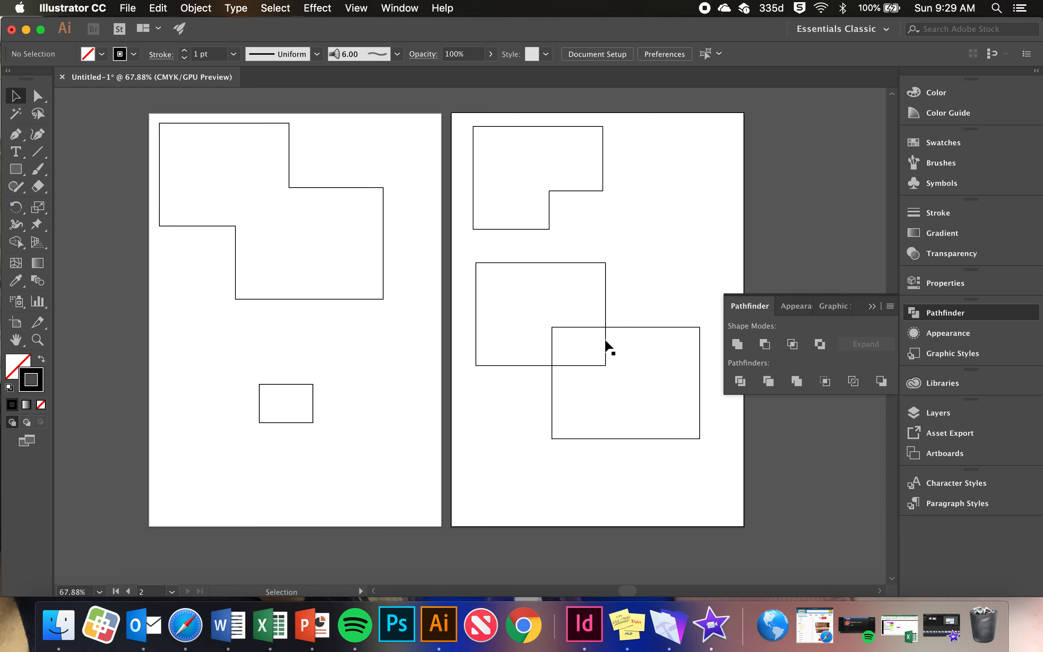
Fill the excluded rectangle group on the second artboard with magenta and deselect it
{"action": "left_click", "coordinate": [605, 330]}
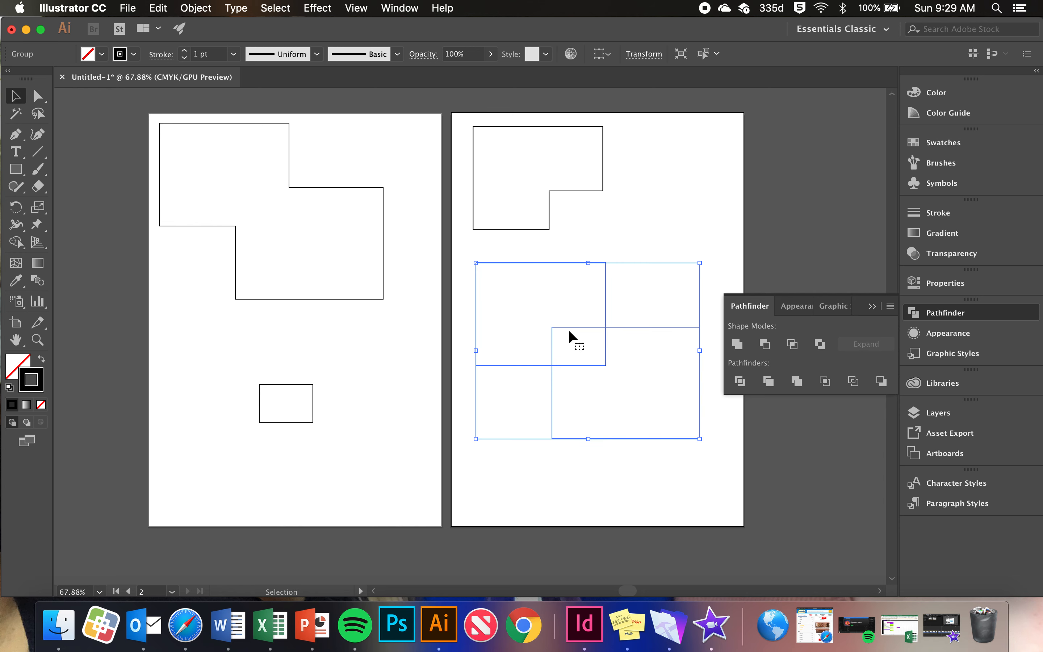
{"action": "left_click", "coordinate": [564, 342]}
{"action": "left_click", "coordinate": [551, 330]}
{"action": "left_click", "coordinate": [101, 54]}
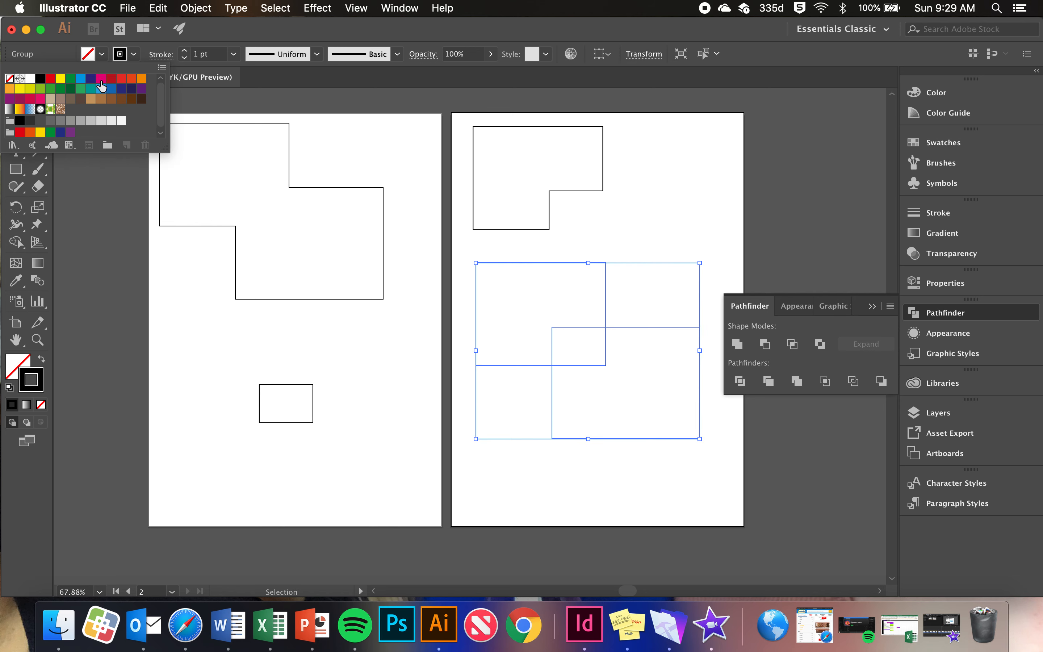
{"action": "left_click", "coordinate": [101, 79]}
{"action": "left_click", "coordinate": [676, 267]}
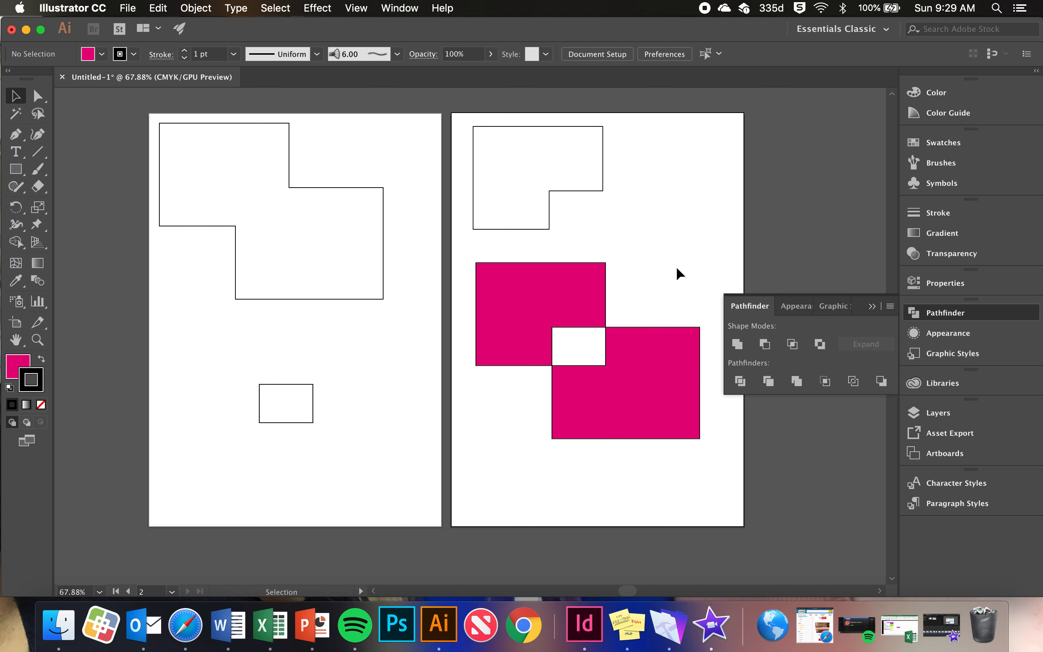